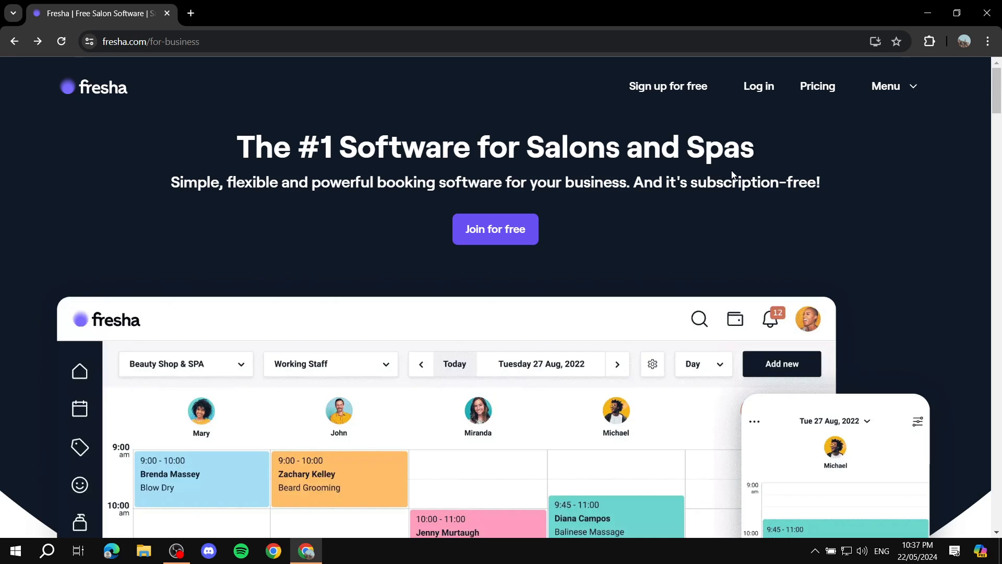
View the account options on the free sign-up page and return to the business home page
left_click_drag(231, 153, 734, 130)
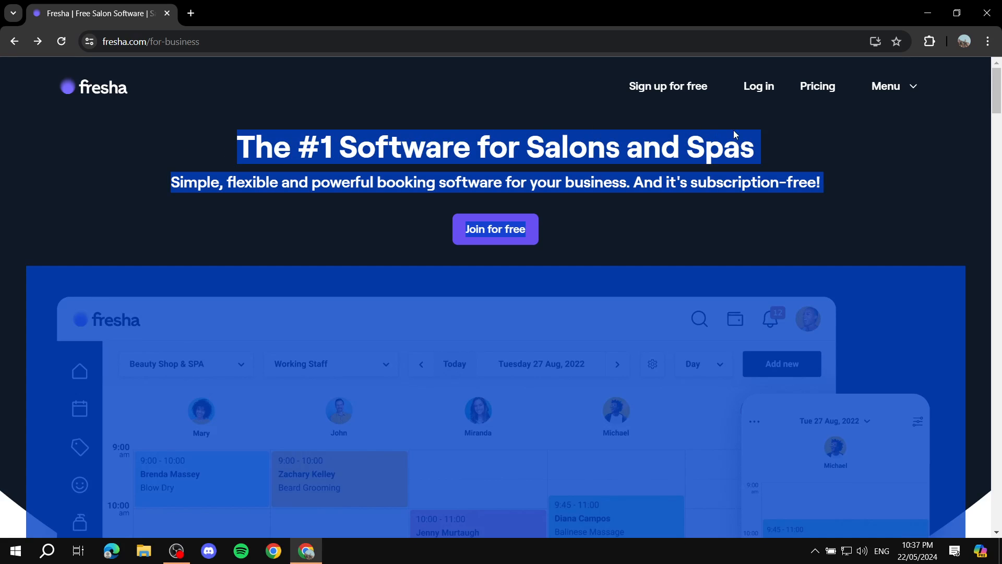
left_click(797, 142)
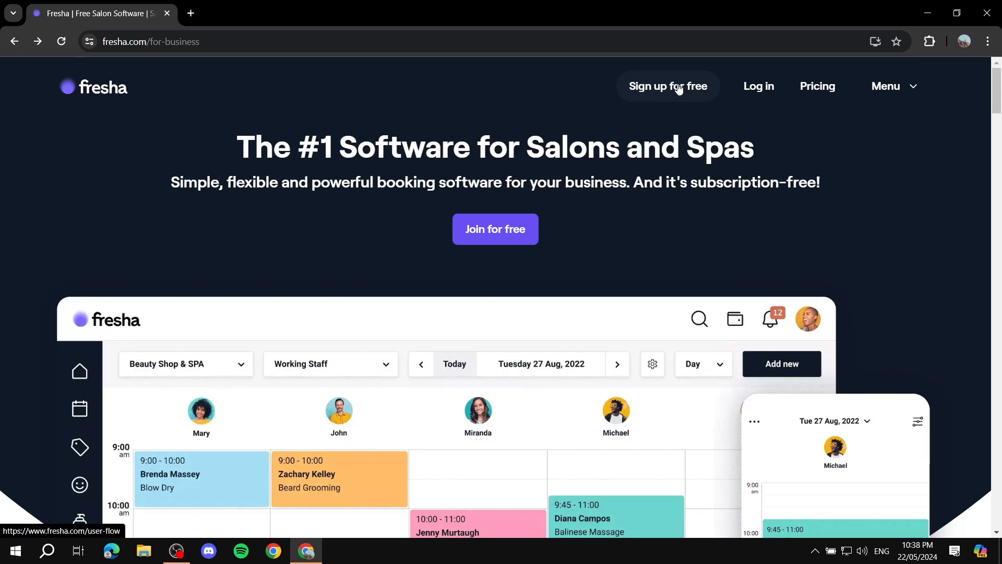
left_click(693, 88)
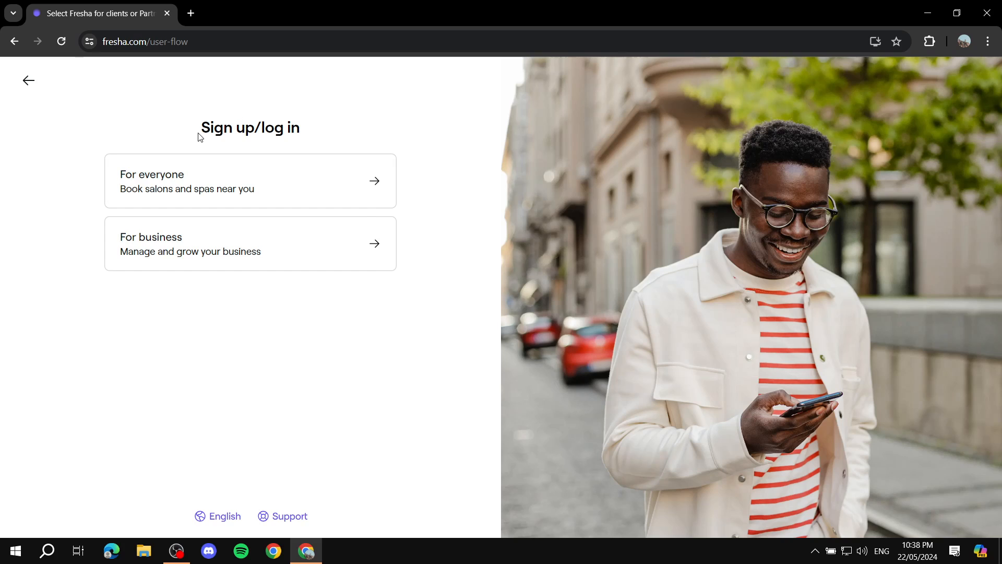
left_click_drag(199, 135, 324, 125)
left_click(443, 182)
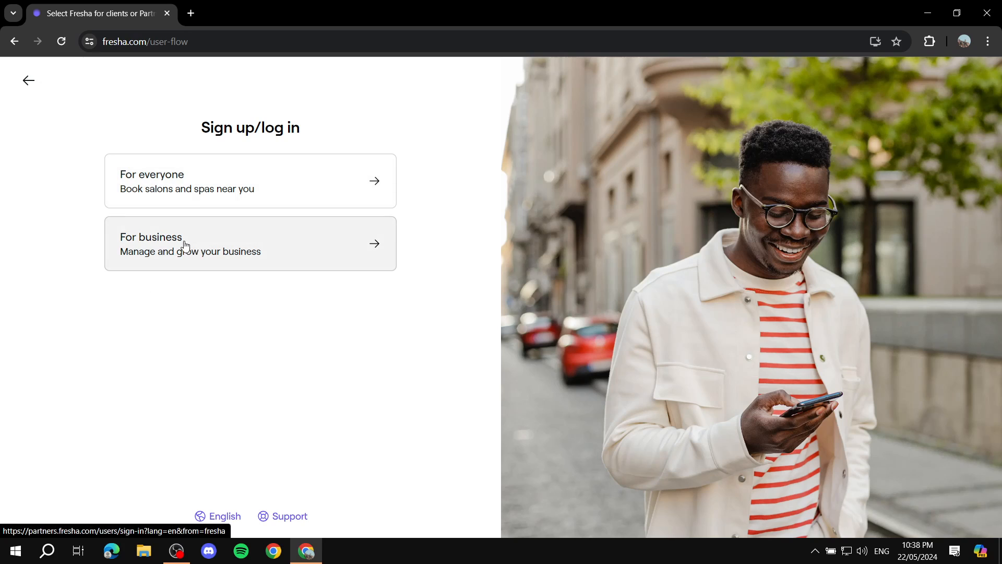
left_click(28, 81)
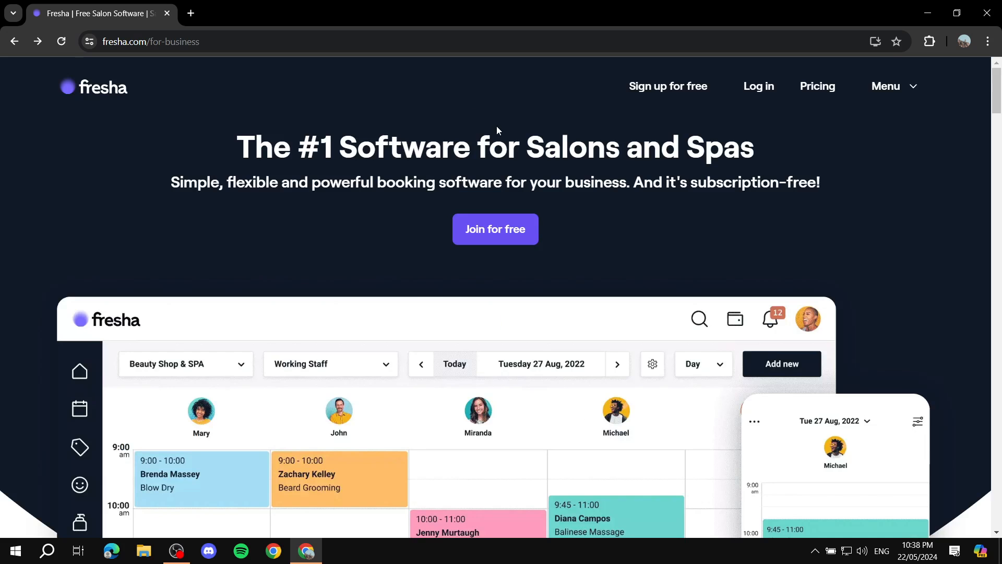
Open the pricing page and review the features included under the free, no monthly fee plan
left_click(834, 88)
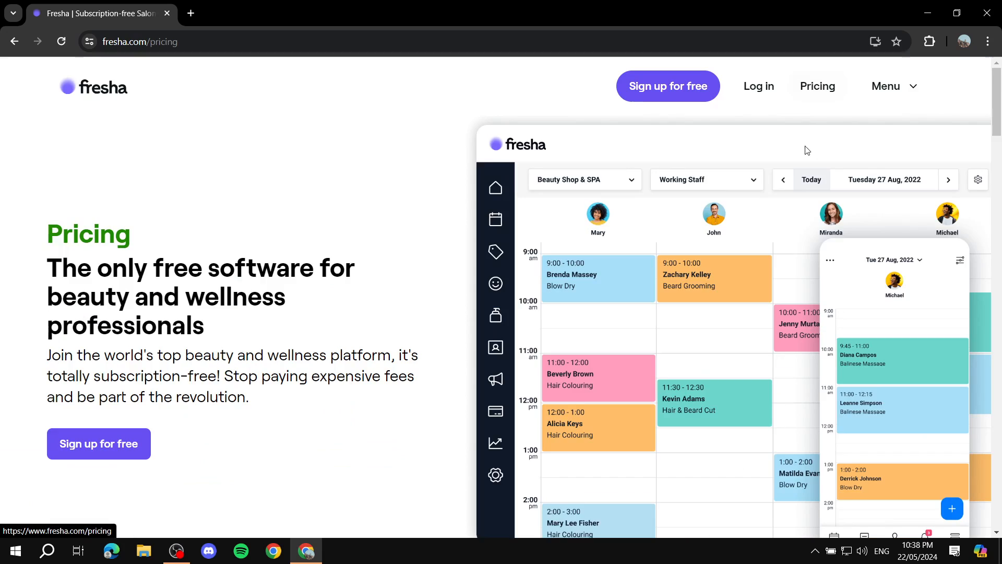
scroll(714, 228, "down", 8)
scroll(217, 215, "up", 8)
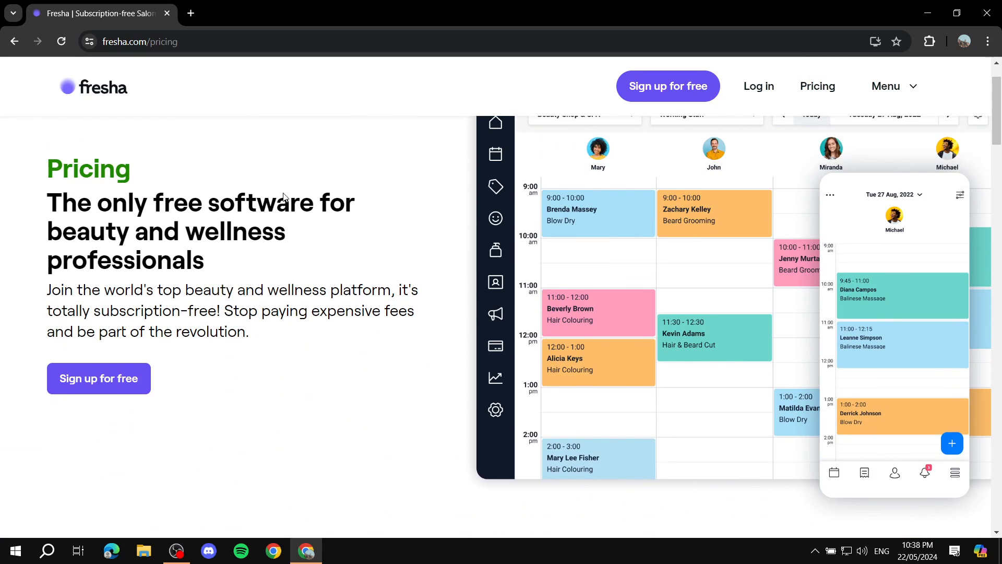
scroll(275, 282, "down", 7)
scroll(275, 282, "down", 1)
left_click_drag(307, 176, 717, 178)
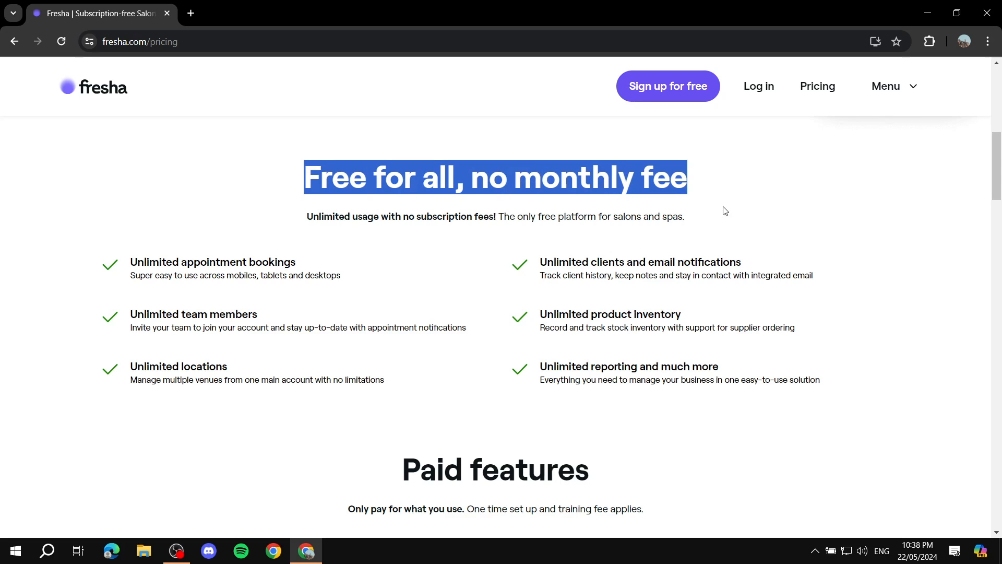
left_click(741, 214)
Review the Paid features table, covering payments, marketplace bookings, communications and add-ons
scroll(733, 225, "down", 5)
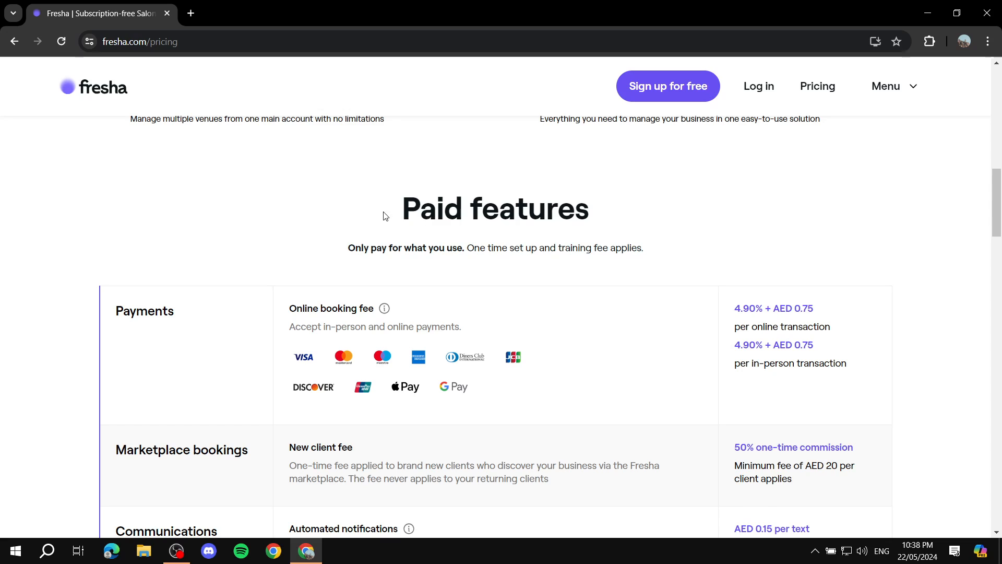
left_click_drag(385, 216, 633, 207)
left_click(556, 246)
scroll(116, 262, "down", 7)
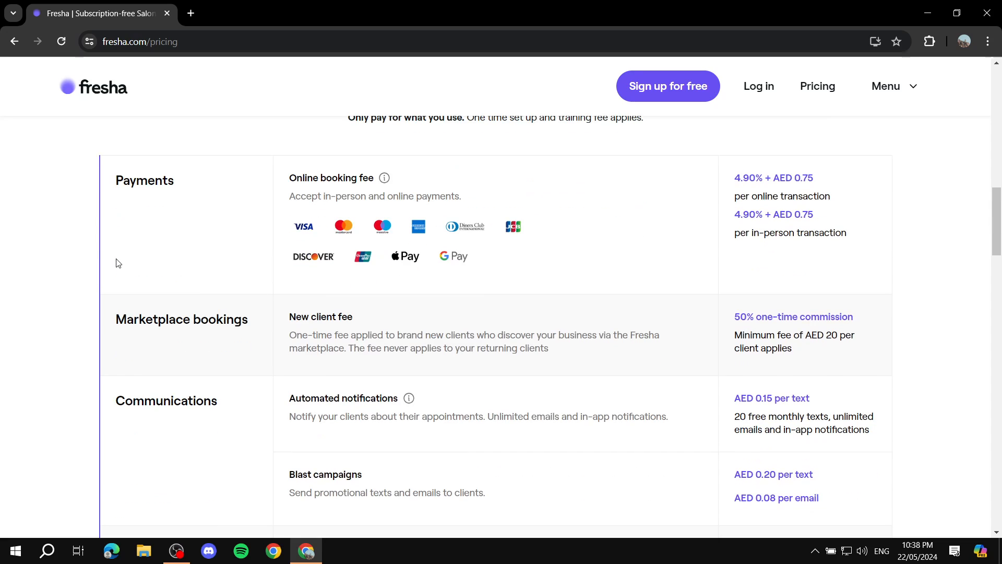
scroll(170, 319, "down", 3)
scroll(237, 284, "up", 6)
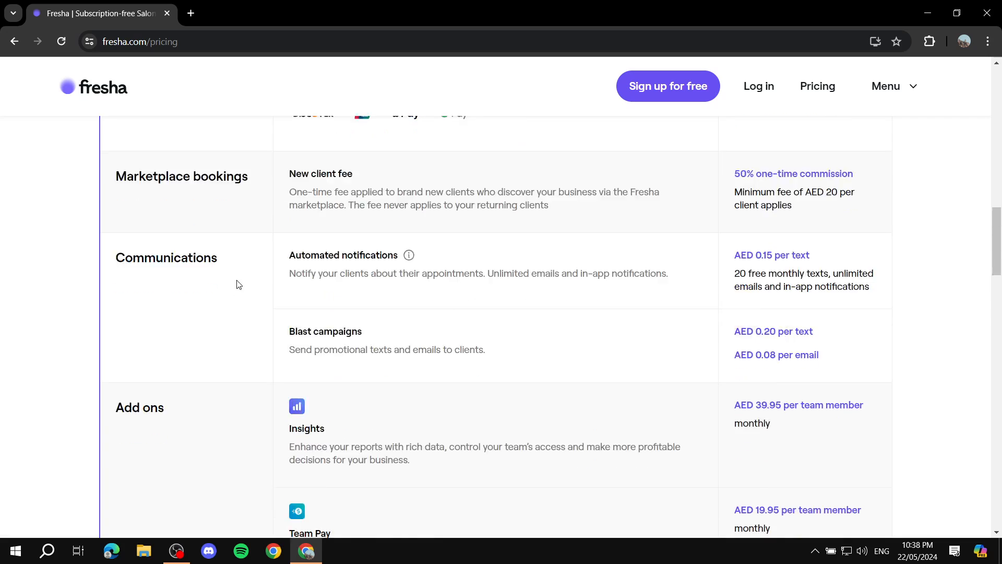
scroll(170, 339, "up", 10)
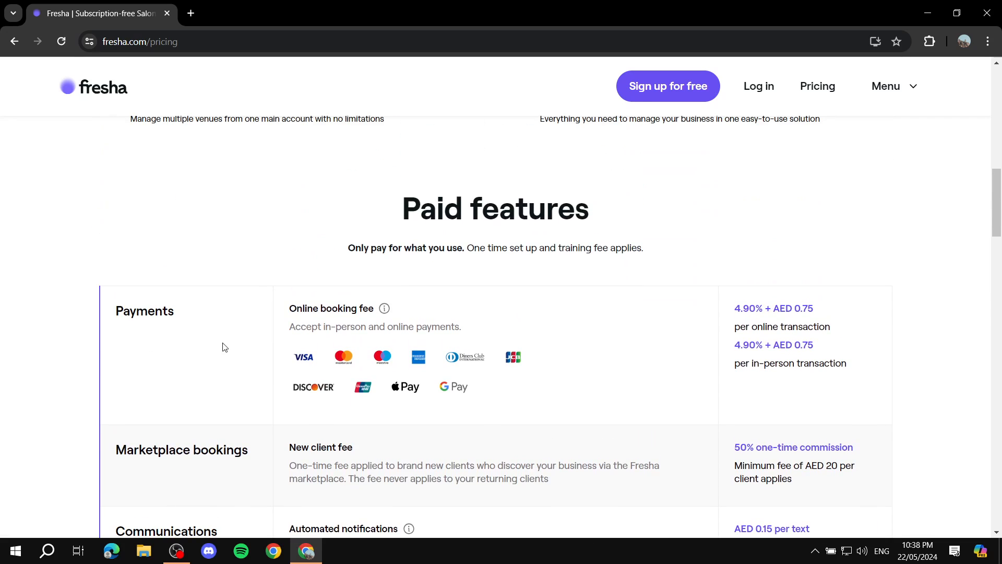
Go to the log-in page and choose the For business account option
left_click(767, 88)
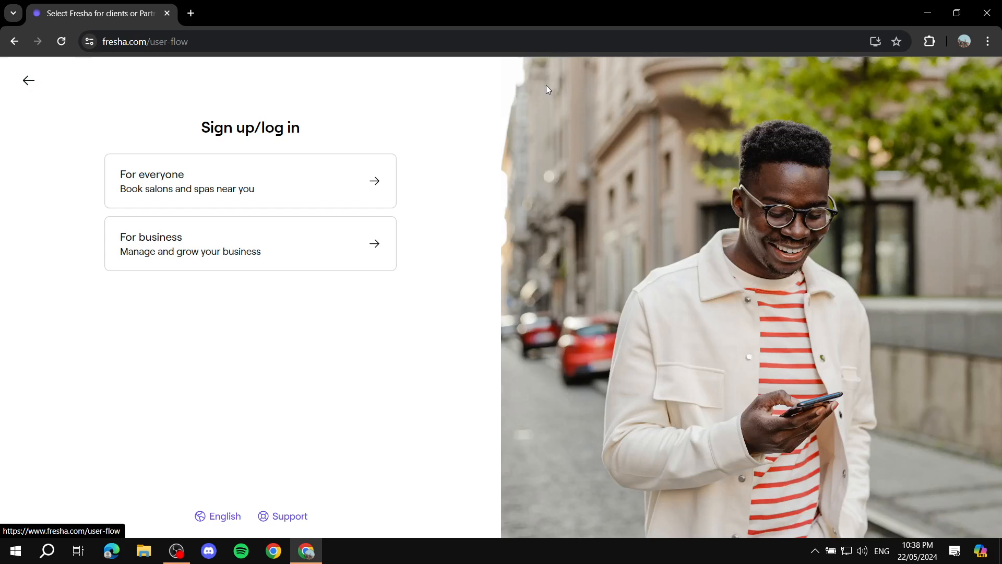
left_click(241, 253)
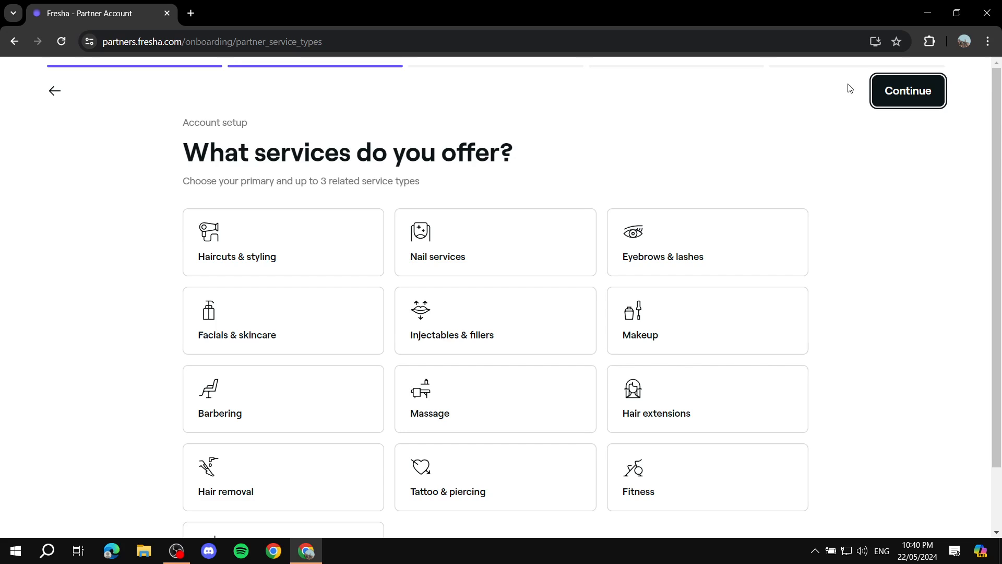
Choose Barbering as the primary service and Haircuts & styling as a related service
left_click_drag(152, 158, 564, 161)
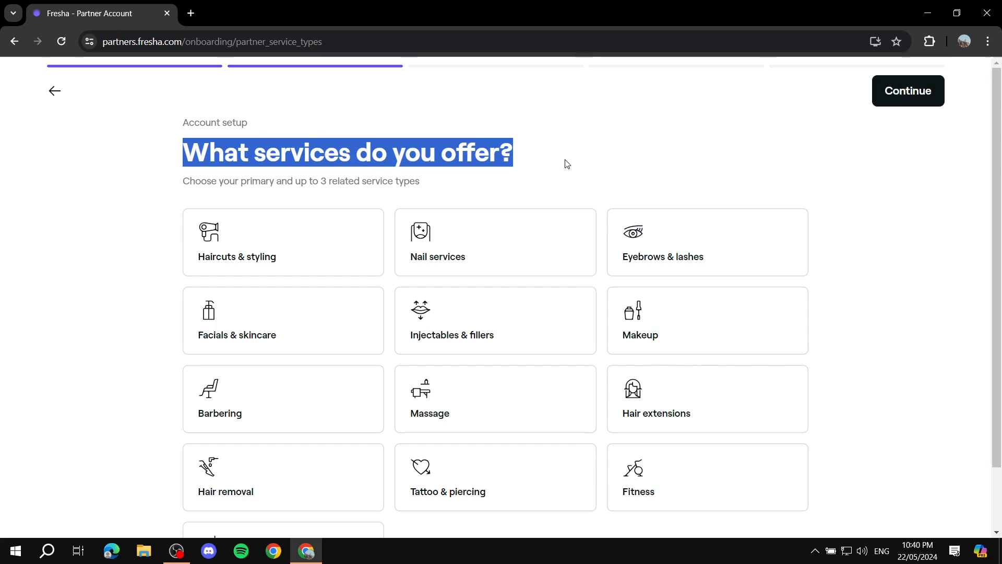
left_click(413, 128)
scroll(526, 143, "down", 2)
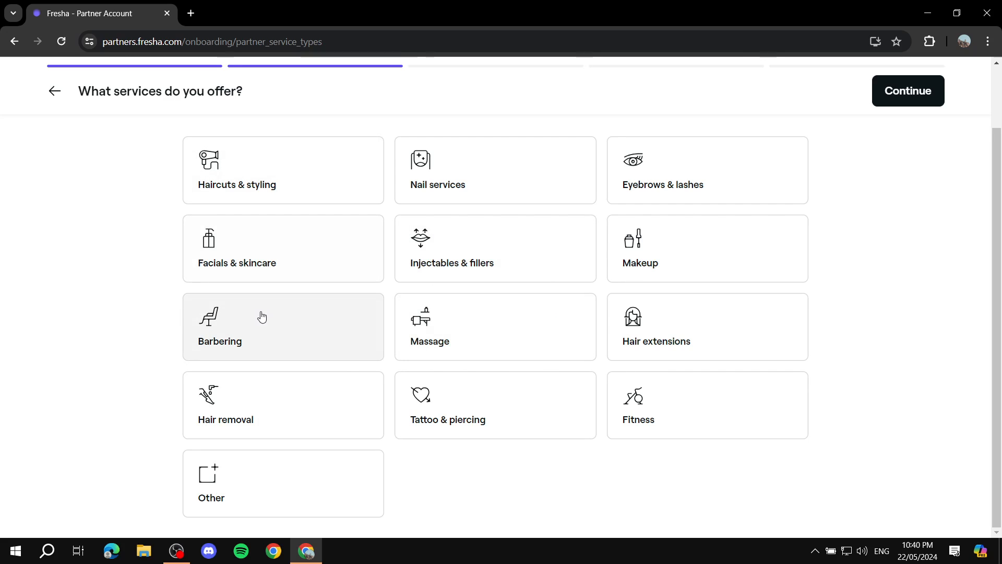
left_click(230, 342)
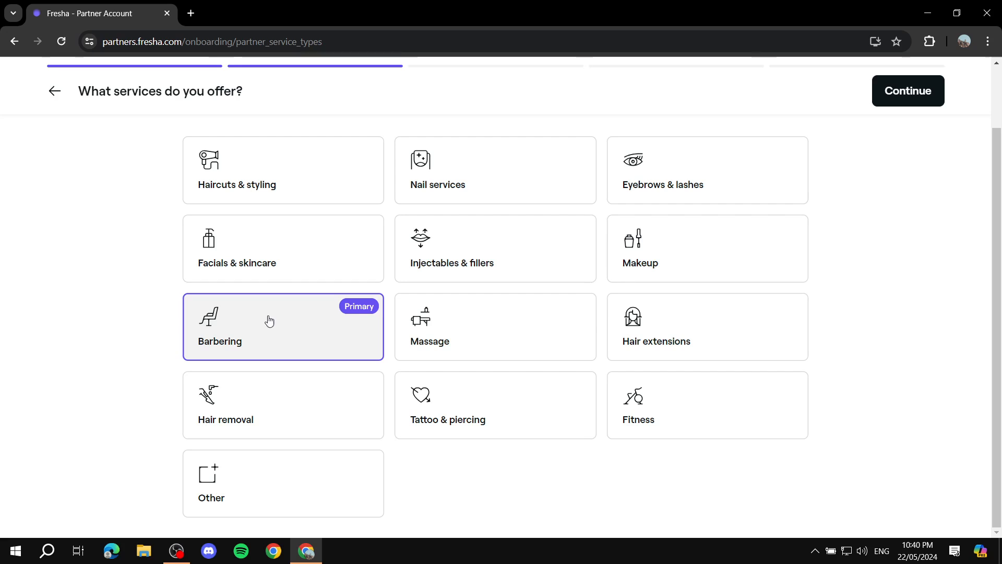
left_click(240, 168)
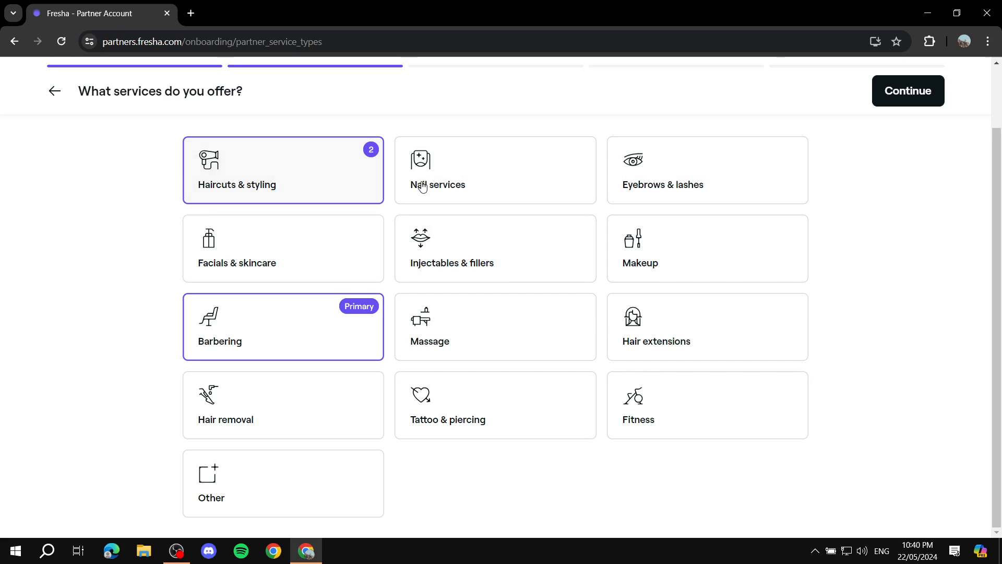
Try adding Injectables & fillers and Nail services as related services, and deselect both
left_click(495, 248)
left_click(495, 172)
left_click_drag(263, 256, 266, 254)
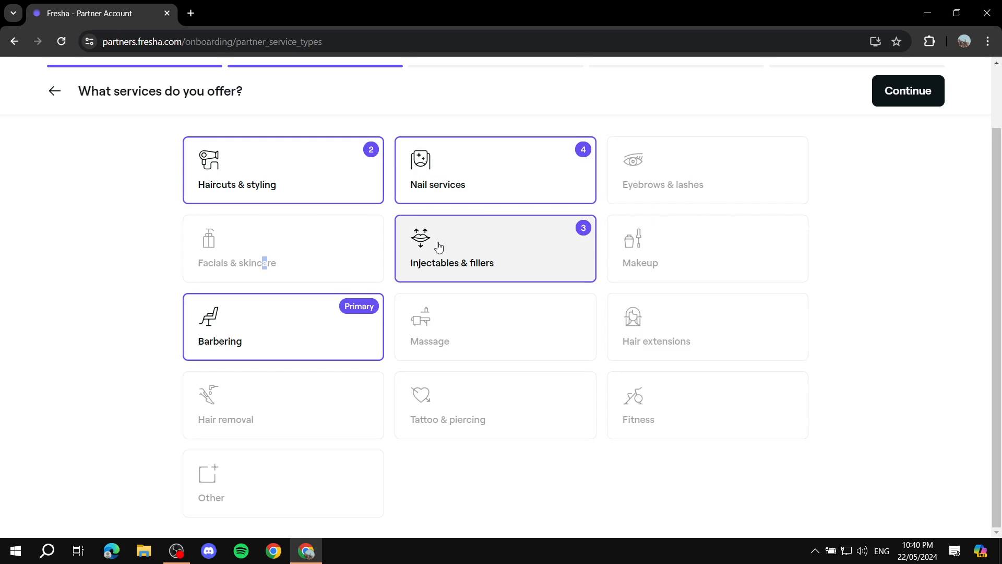
left_click(468, 241)
left_click(474, 177)
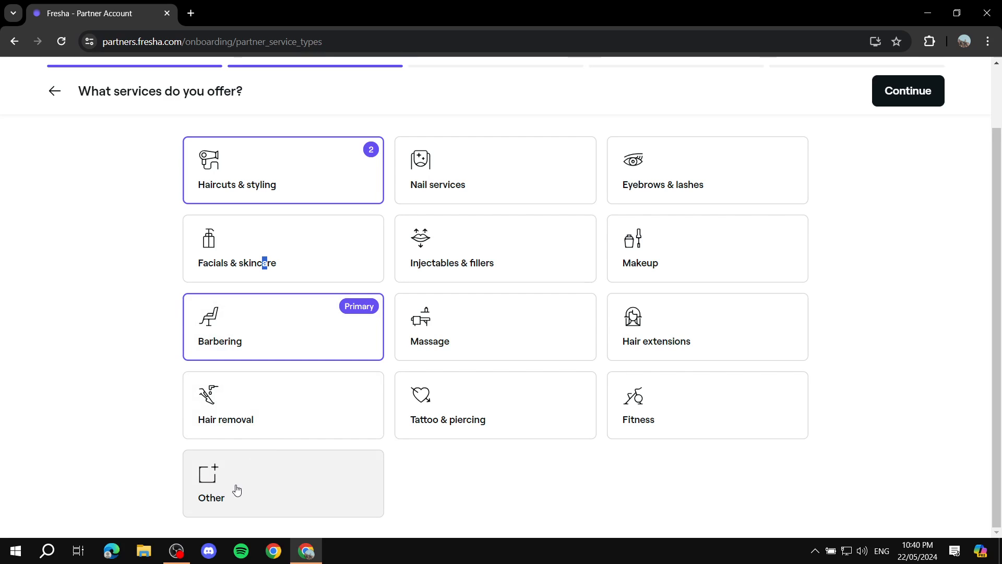
left_click(137, 287)
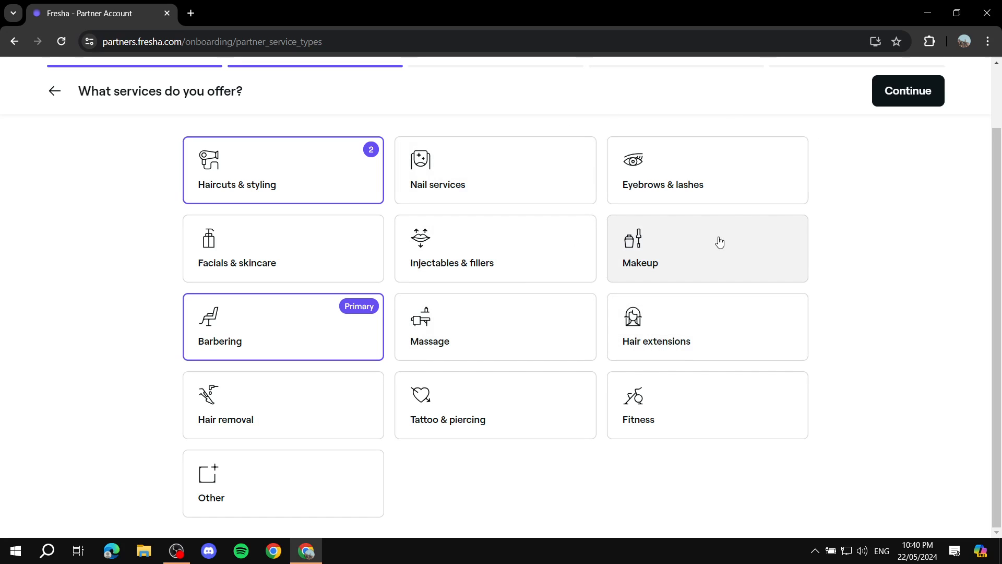
Confirm the selected service types and continue to the team size question
left_click(894, 98)
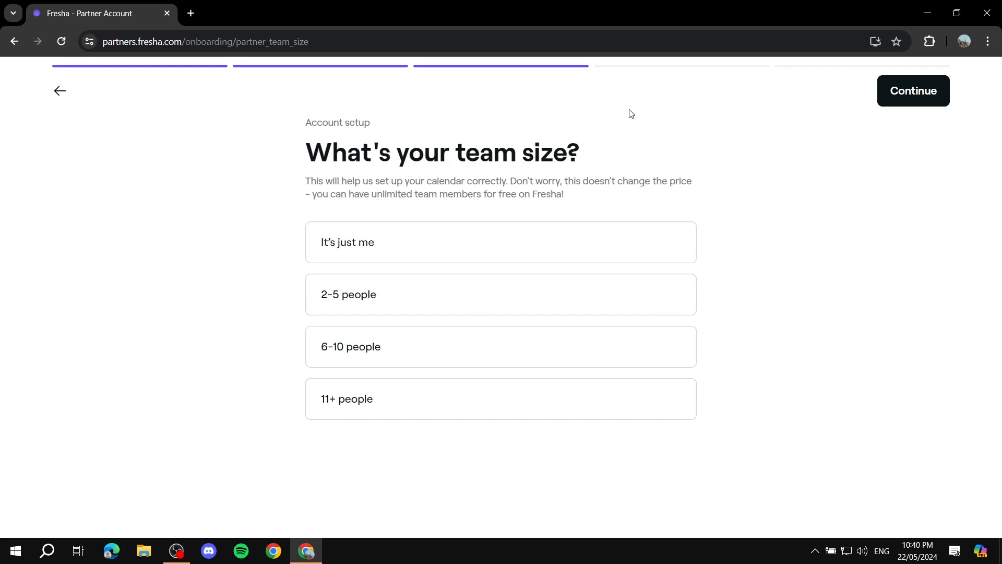
left_click_drag(312, 157, 619, 159)
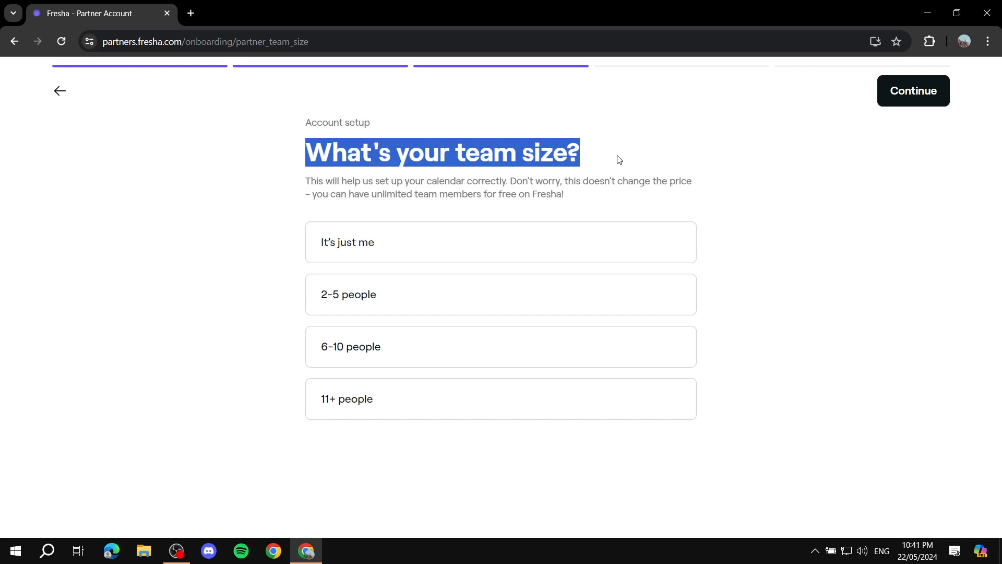
left_click(620, 159)
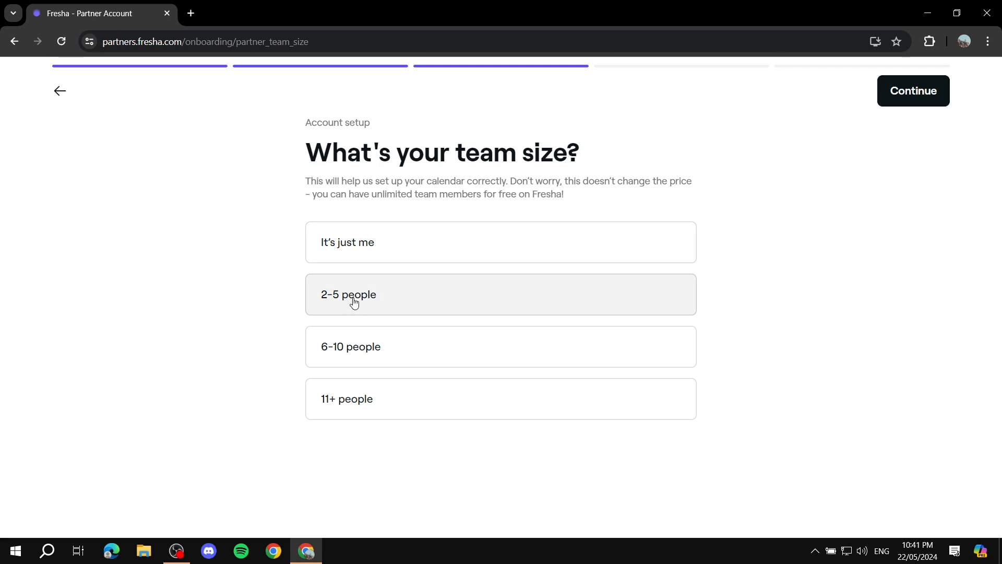
Select 2-5 people as the team size and read the note about the example employee
left_click(373, 301)
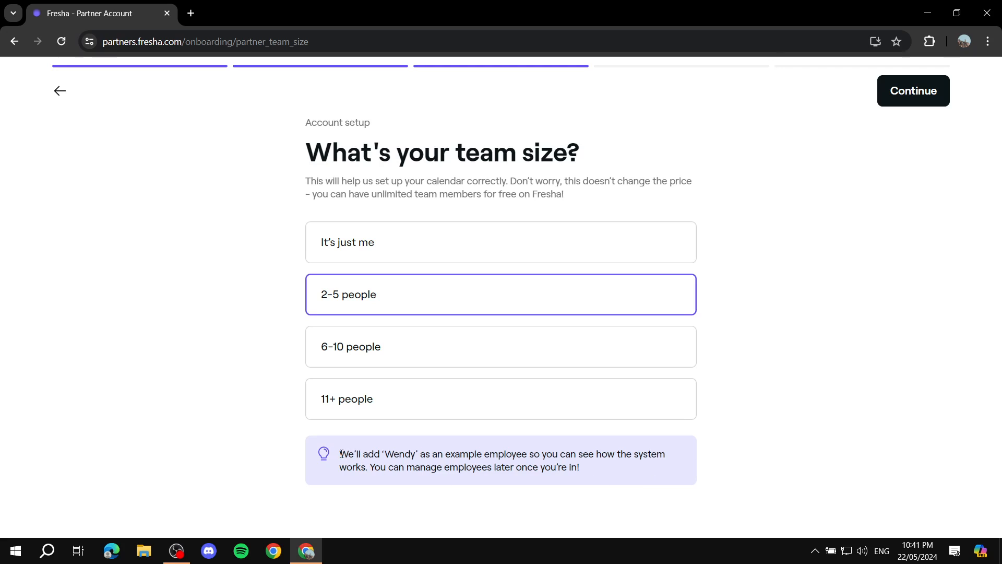
left_click_drag(354, 455, 584, 456)
left_click(642, 472)
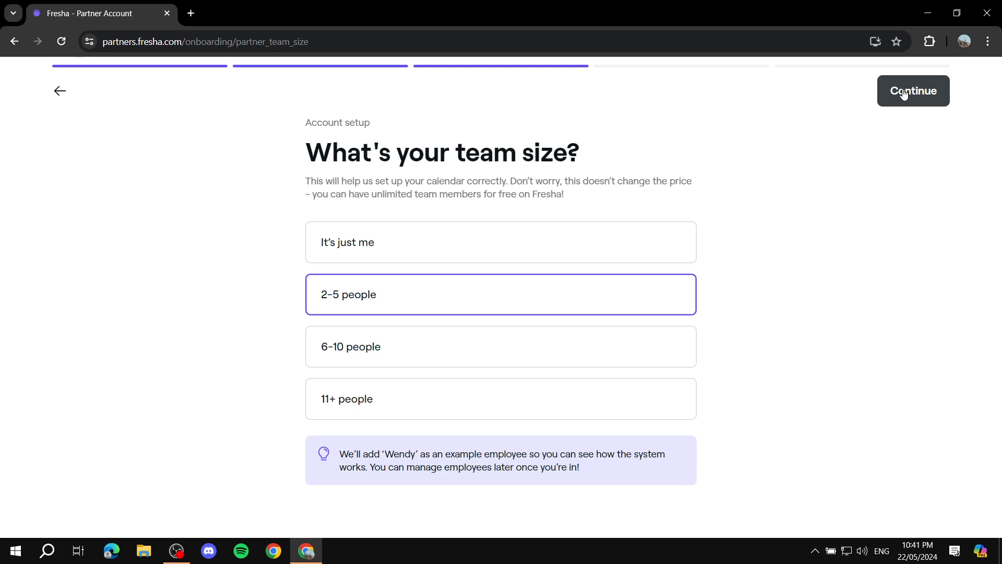
Set the team size to "It's just me" and continue to the location setup
left_click(506, 252)
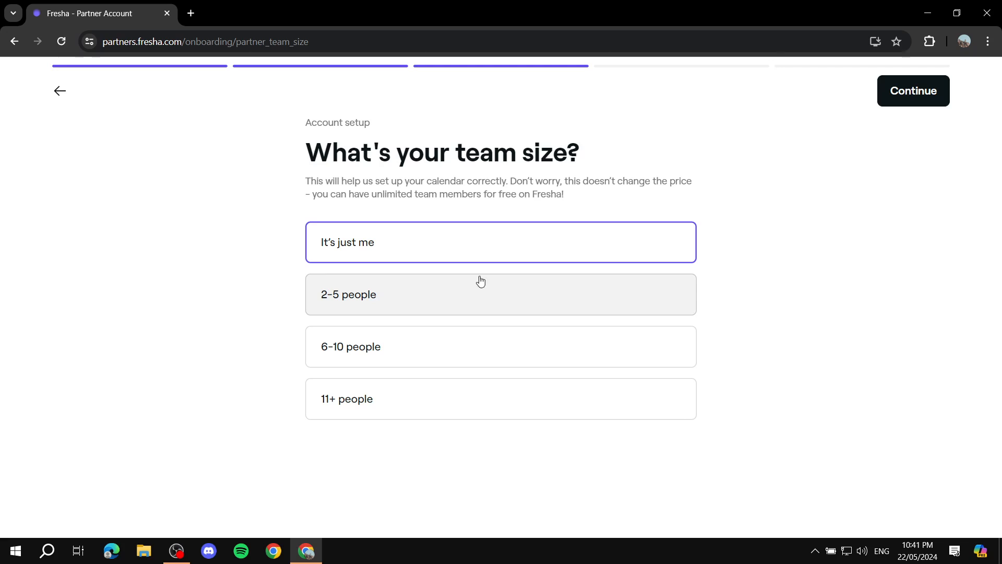
left_click(910, 101)
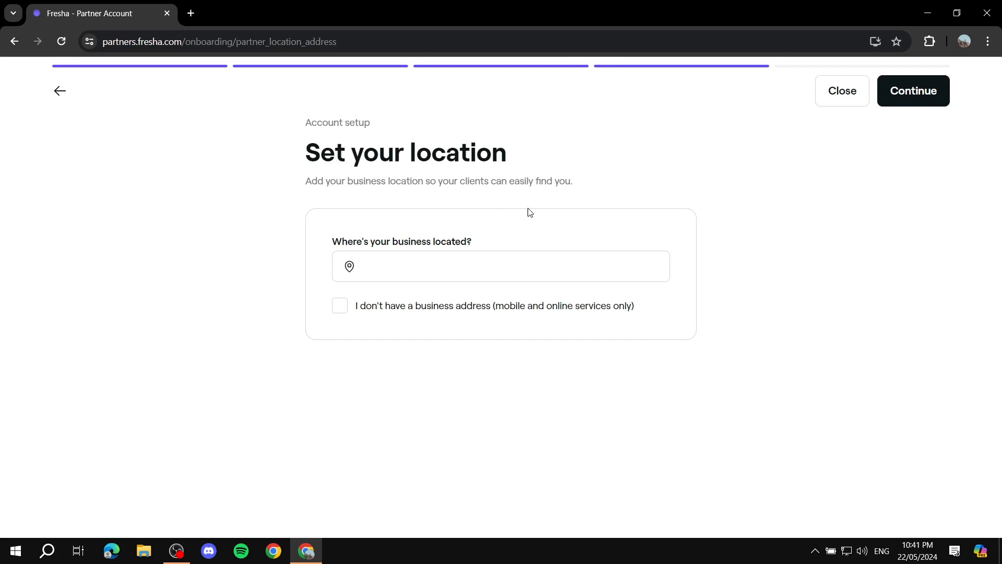
Mark the business as having no business address (mobile and online services only) and continue to the current software question
left_click_drag(292, 163, 556, 161)
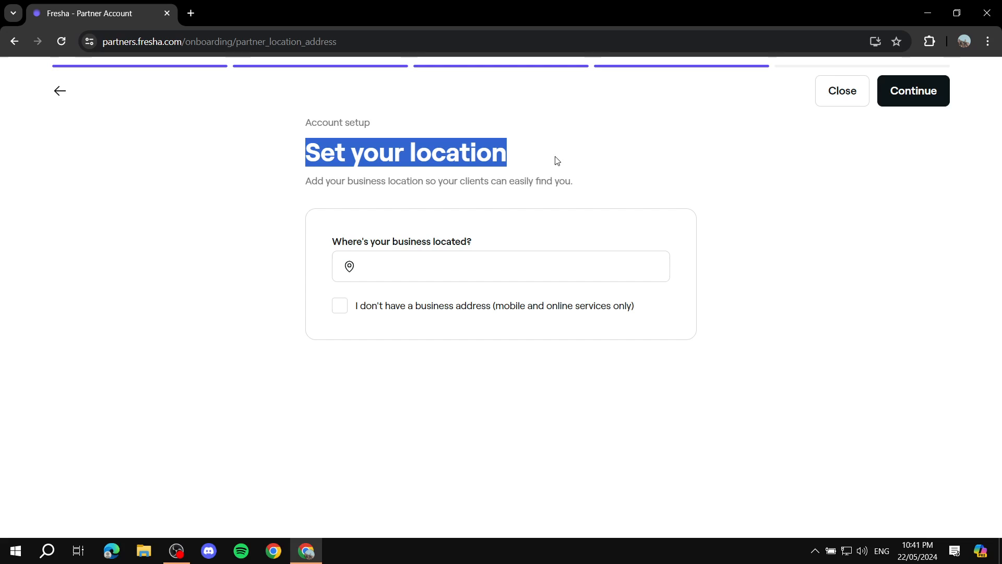
left_click(656, 157)
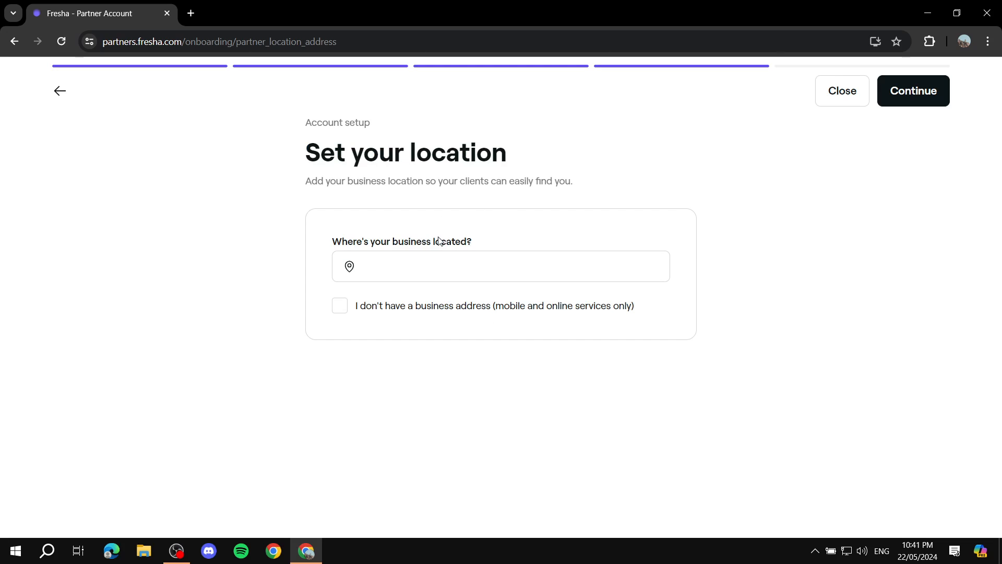
left_click_drag(328, 248, 490, 242)
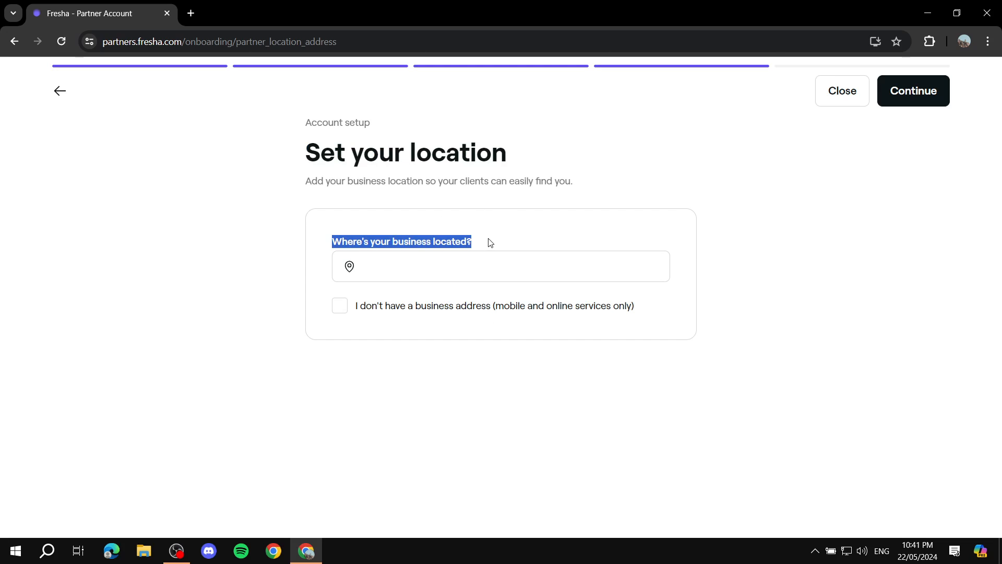
left_click(451, 278)
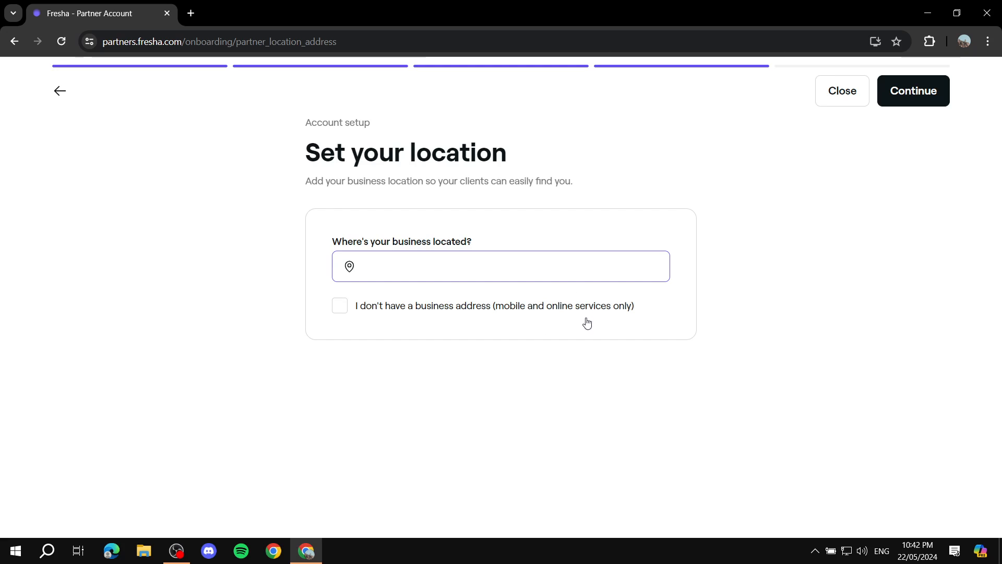
left_click(517, 307)
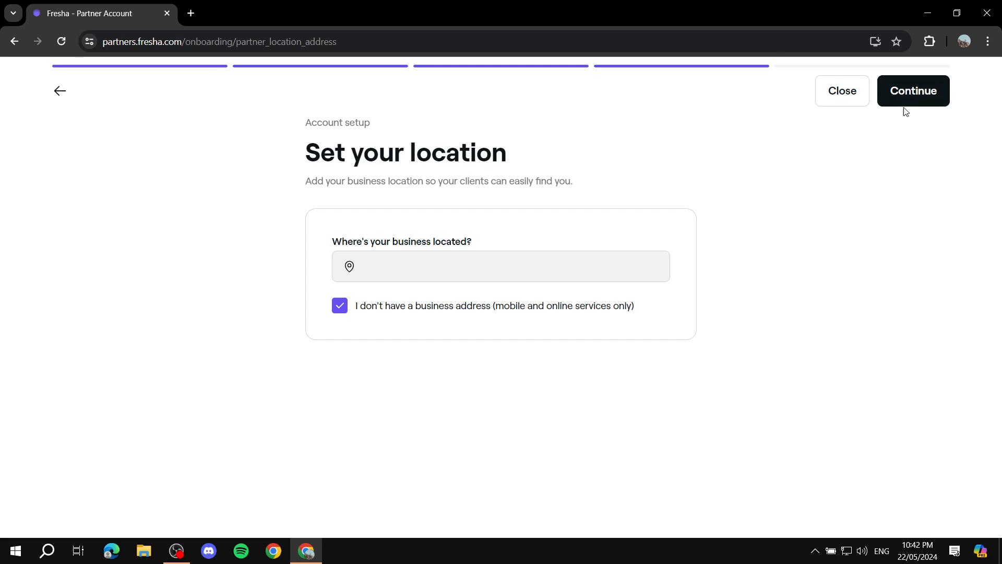
left_click(910, 94)
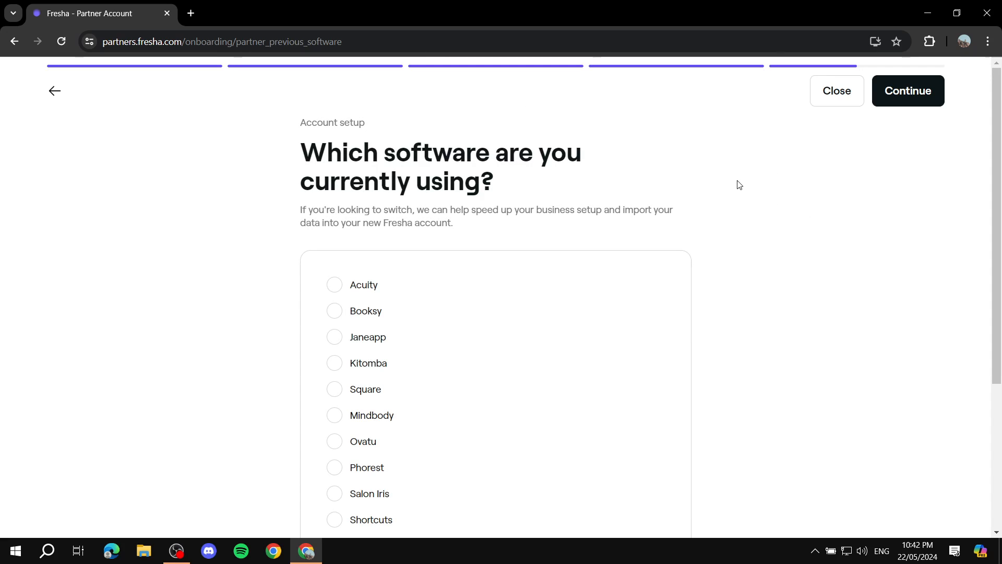
left_click_drag(278, 154, 524, 181)
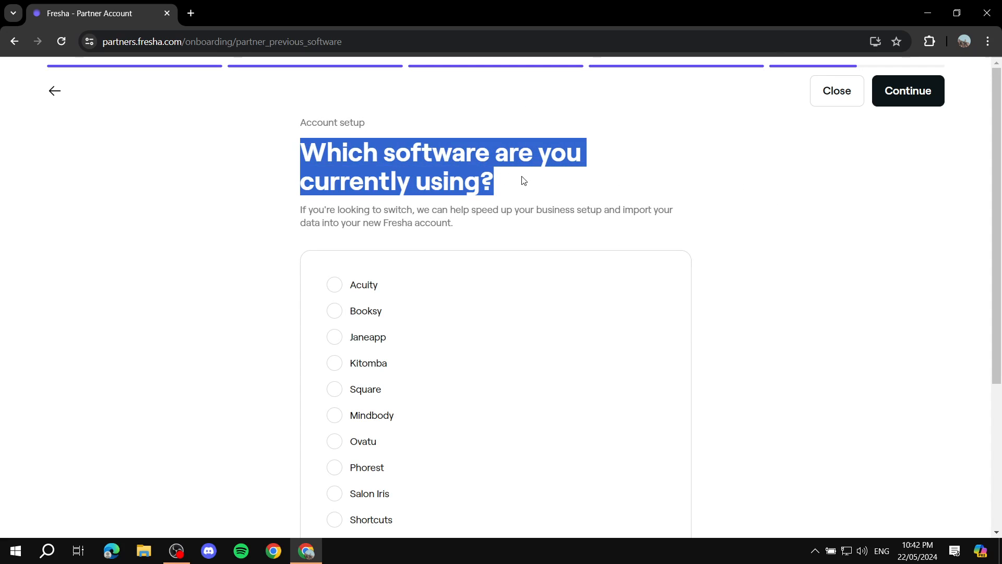
Answer the current software question with "I'm not using any software" and continue to the referral question
left_click(397, 171)
scroll(475, 159, "down", 3)
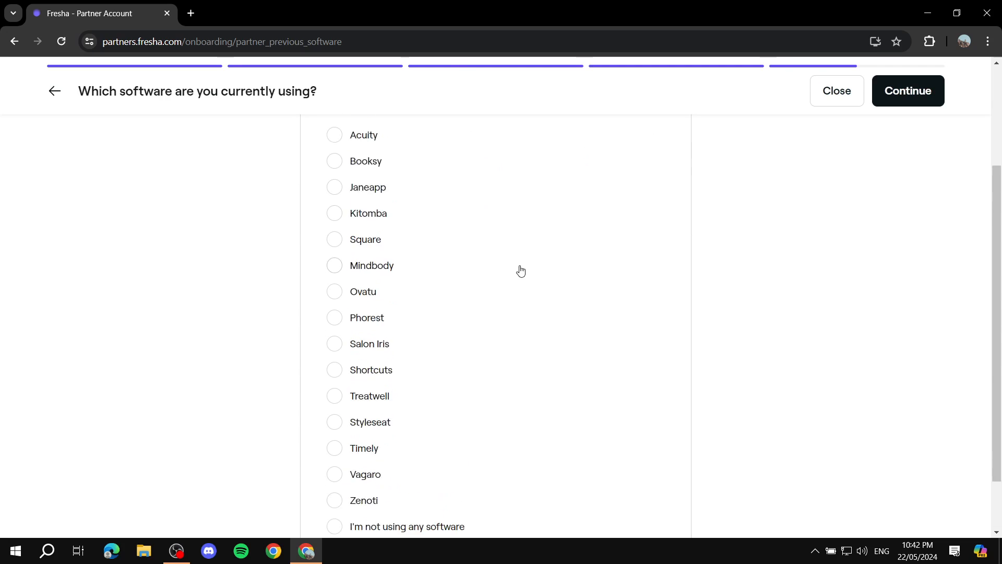
scroll(512, 250, "up", 3)
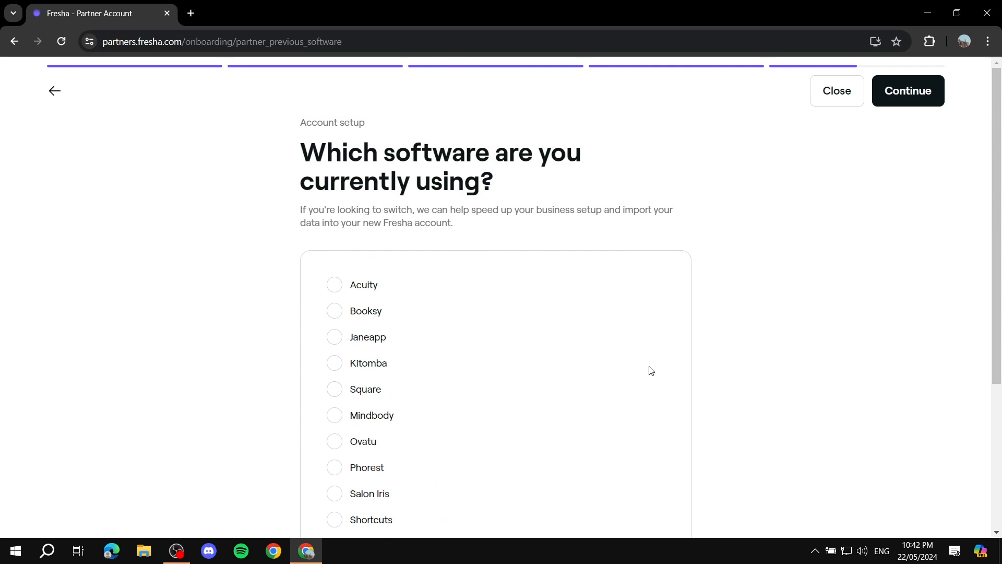
scroll(470, 315, "down", 4)
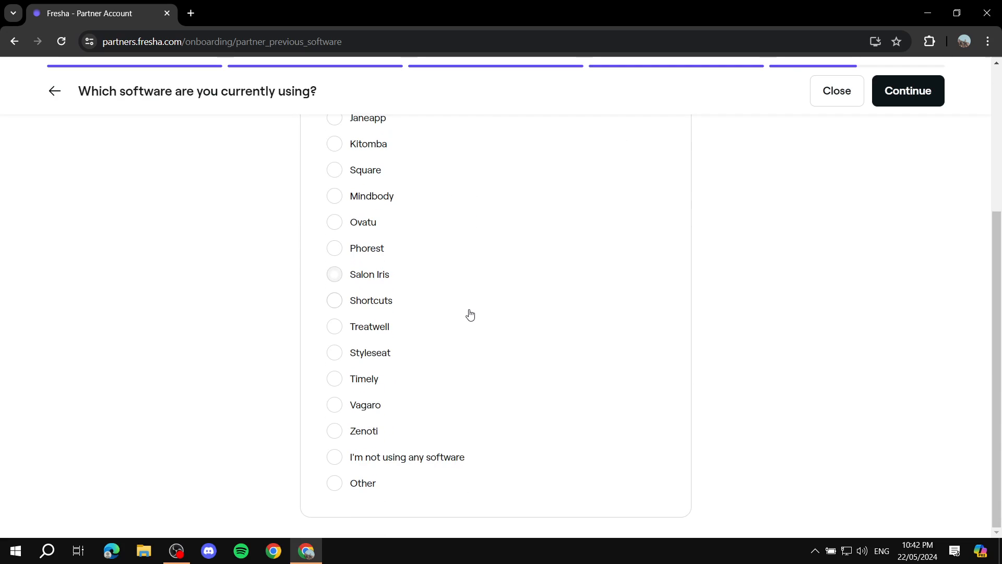
left_click(399, 460)
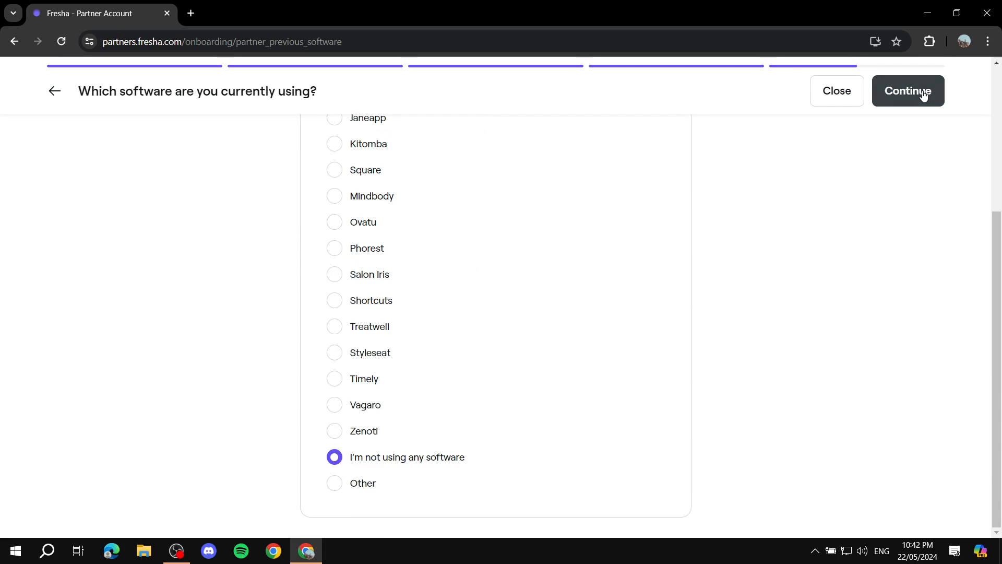
left_click(903, 89)
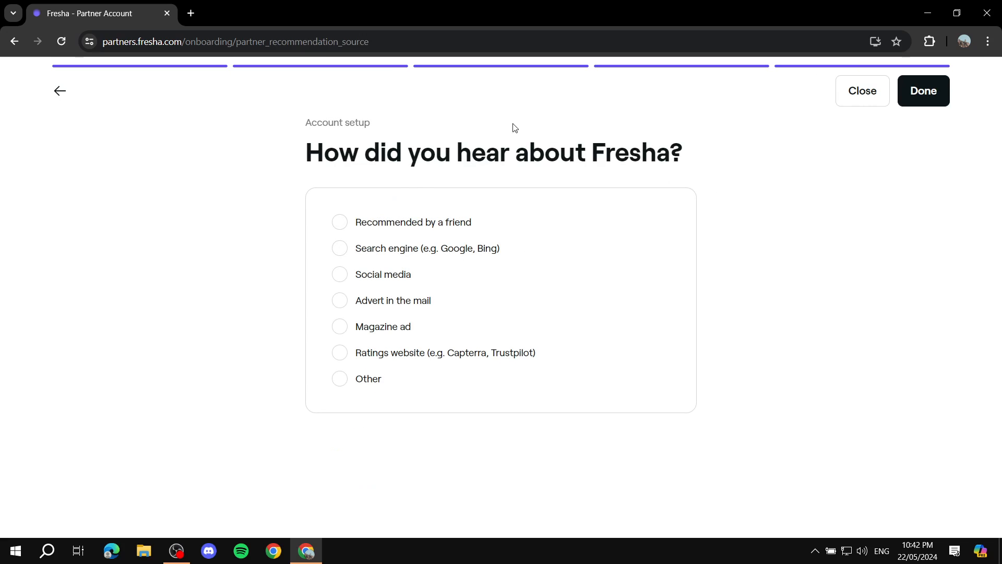
Choose "Recommended by a friend" as how you heard about Fresha and finish the account setup
left_click_drag(457, 152, 710, 150)
left_click(710, 150)
left_click(425, 223)
left_click(923, 93)
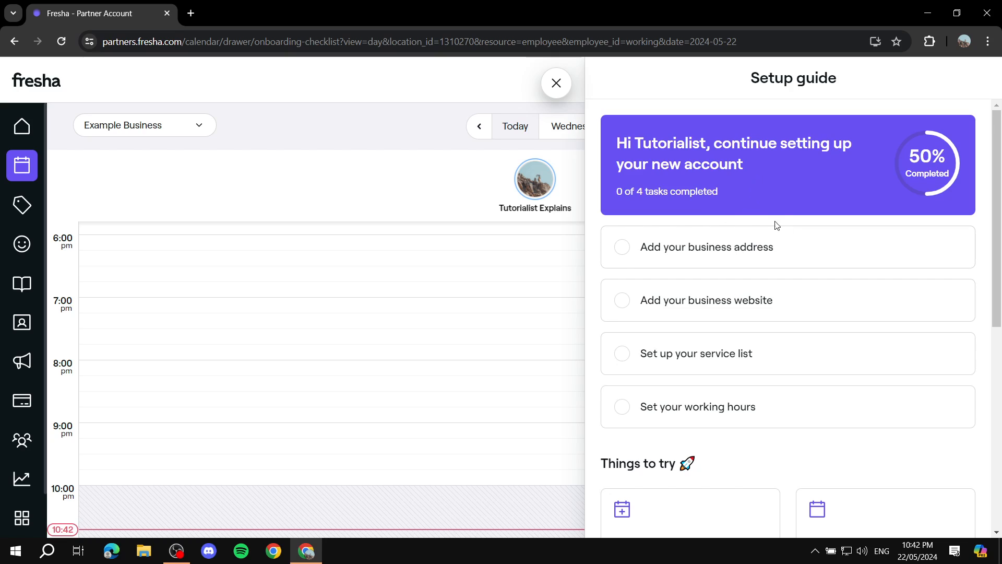
Look through the setup guide's tasks, close the guide and accept the cookie notice
scroll(866, 223, "down", 7)
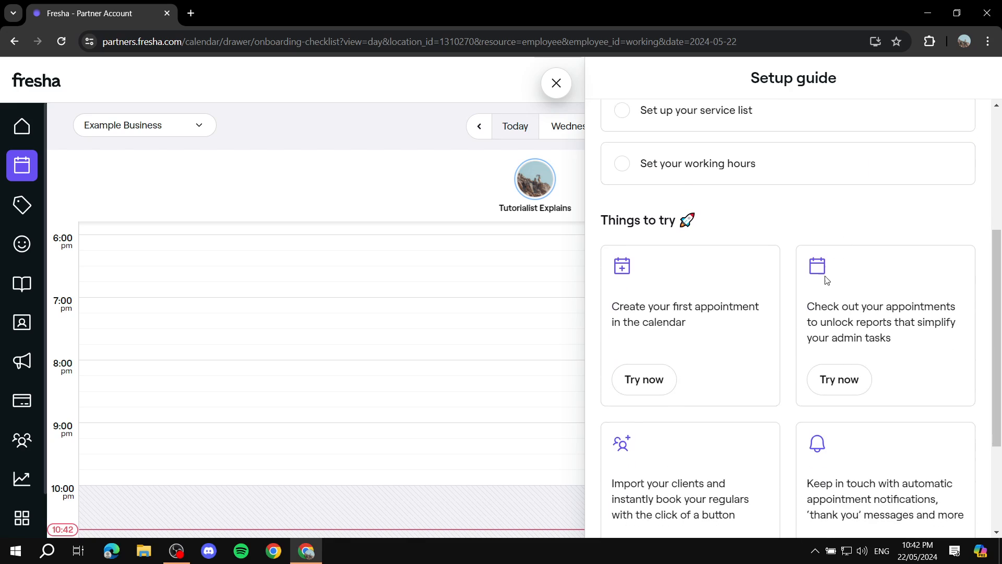
scroll(733, 288, "up", 7)
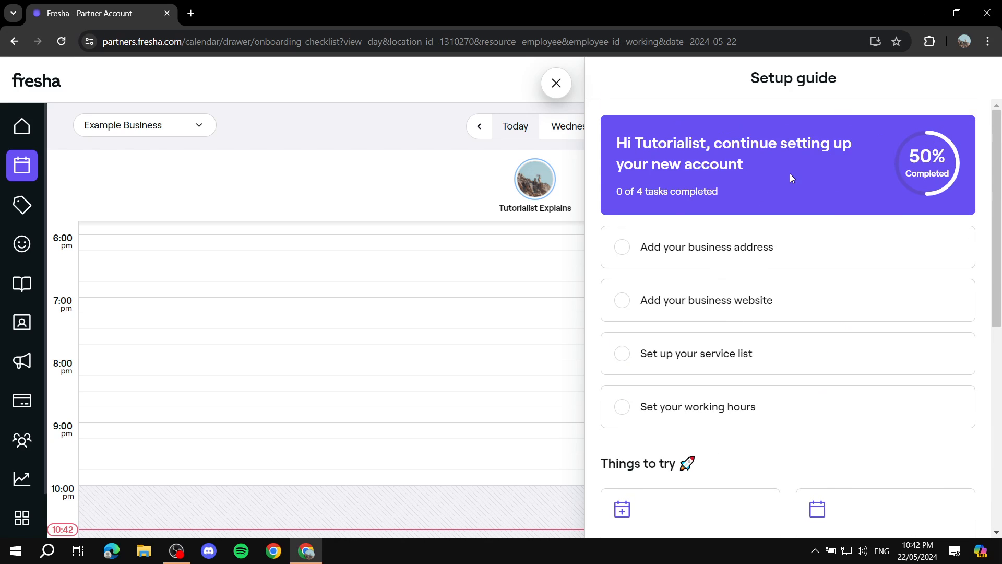
left_click(553, 84)
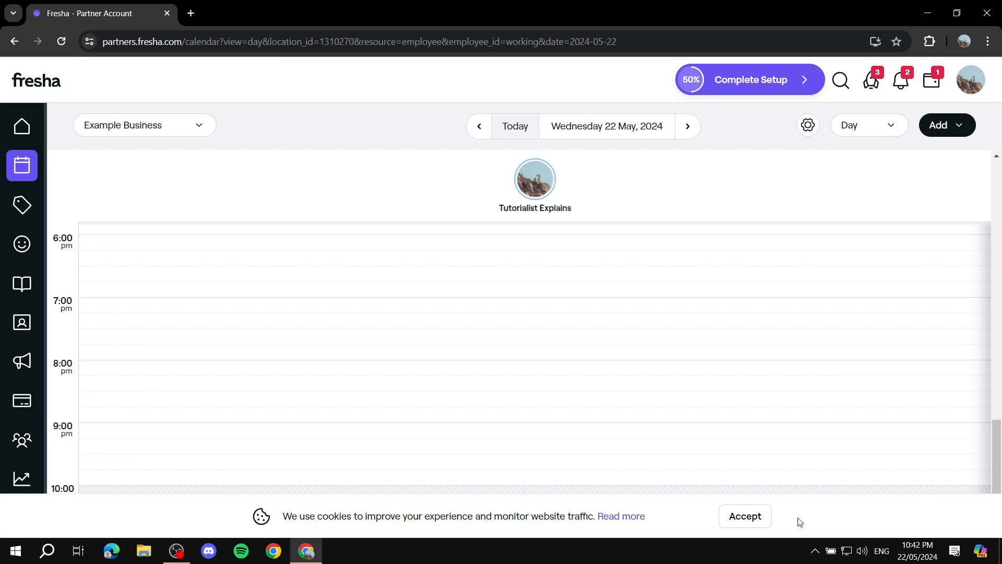
left_click(746, 516)
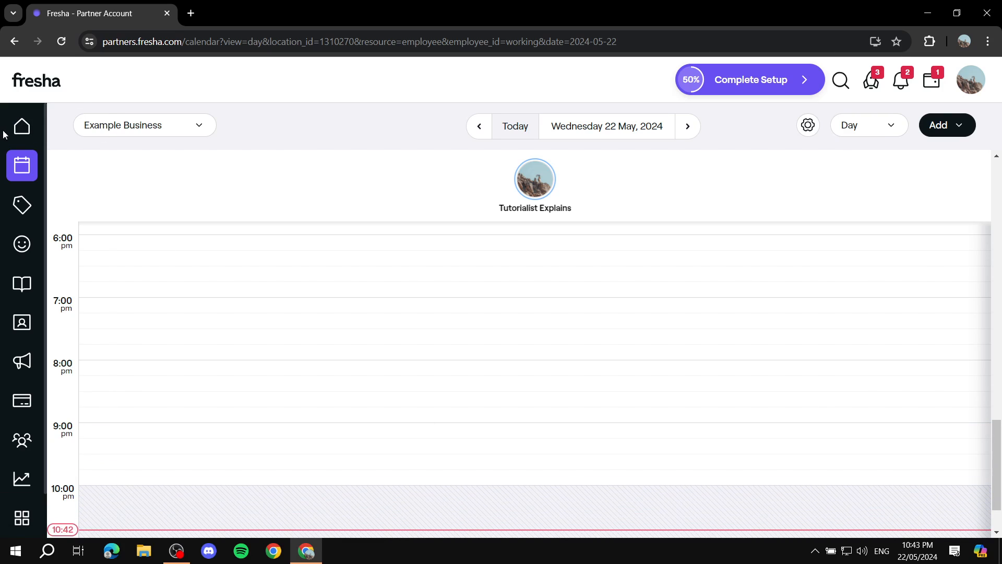
Open the home dashboard and review its sales, upcoming appointments, appointment activity and top services cards
left_click(21, 126)
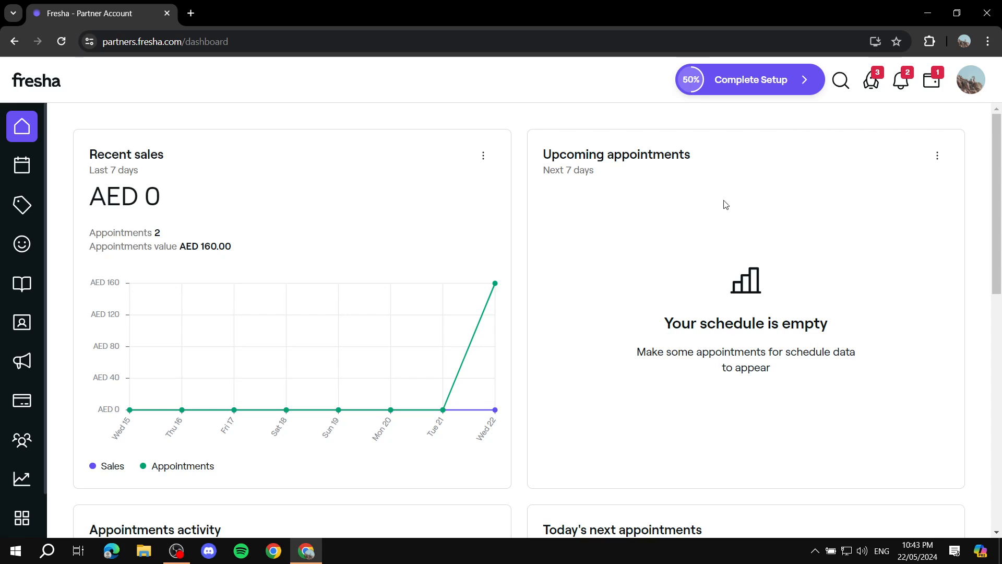
scroll(647, 272, "down", 6)
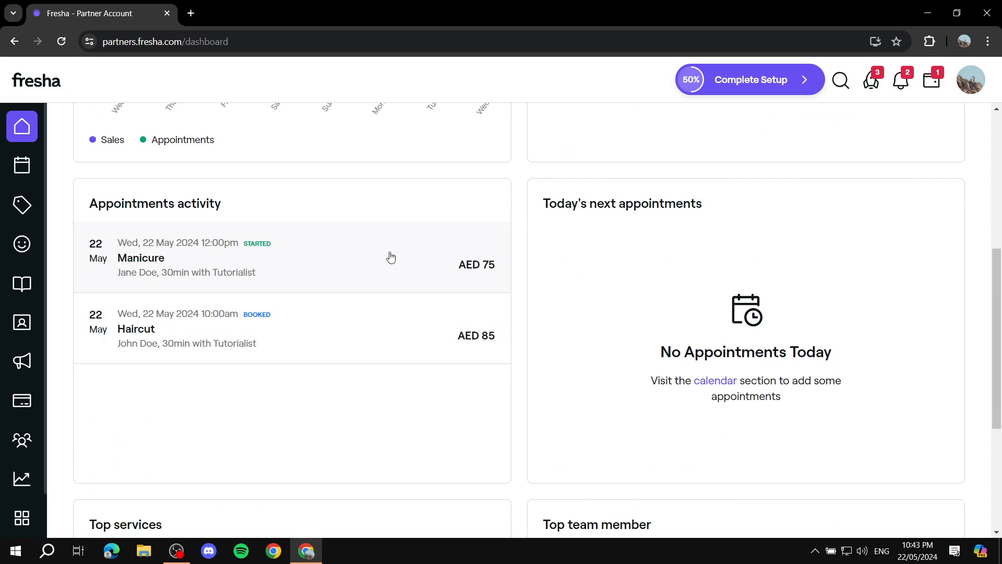
scroll(370, 271, "down", 5)
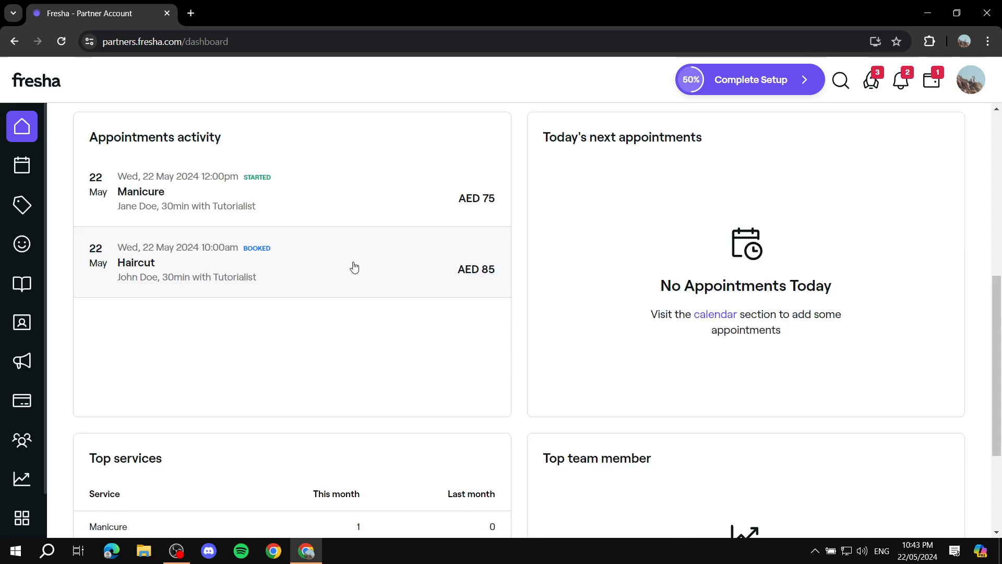
scroll(307, 195, "up", 11)
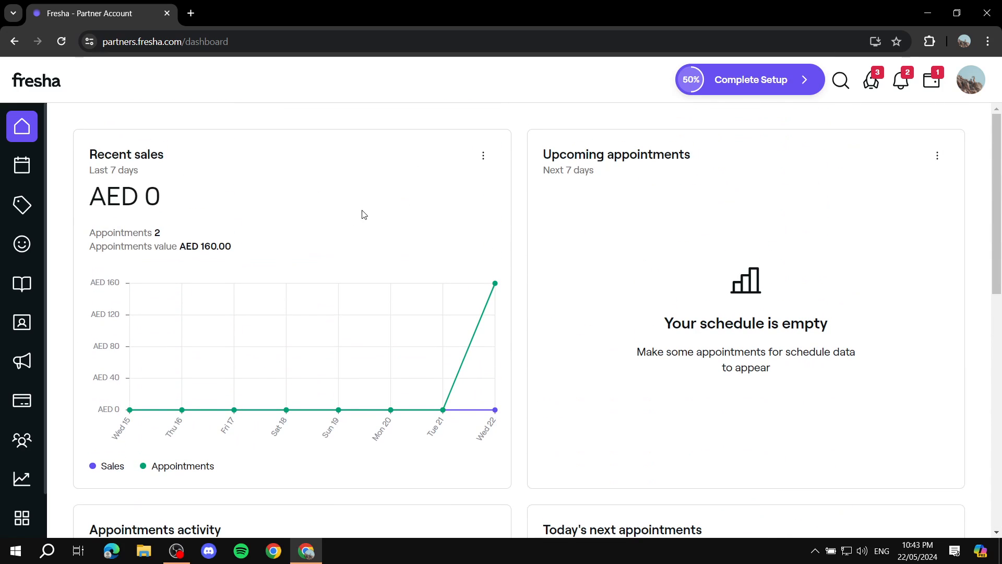
Draft a walk-in Haircut appointment in the calendar for 9:00 pm on Wednesday 22 May 2024
left_click(20, 173)
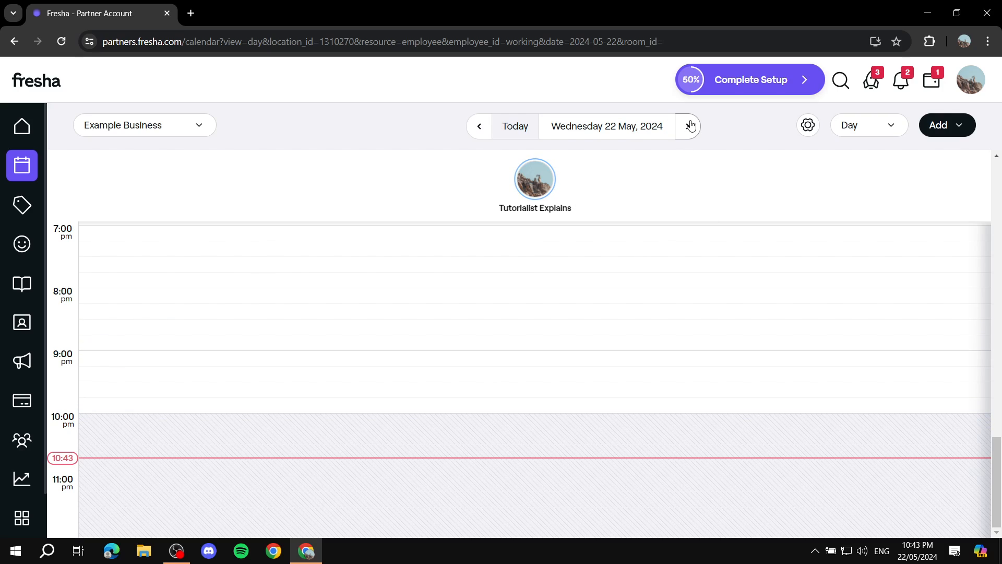
left_click(953, 126)
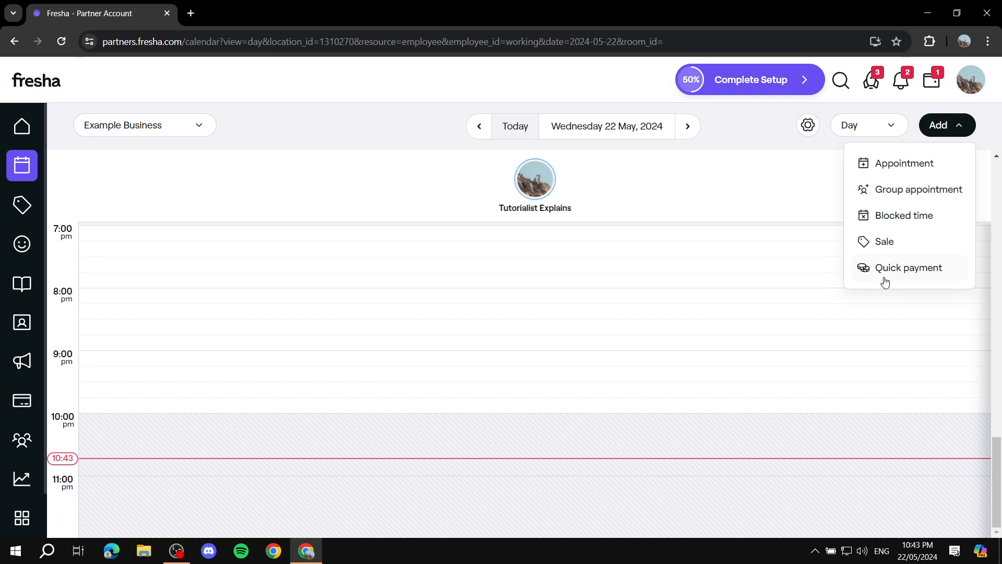
left_click(912, 165)
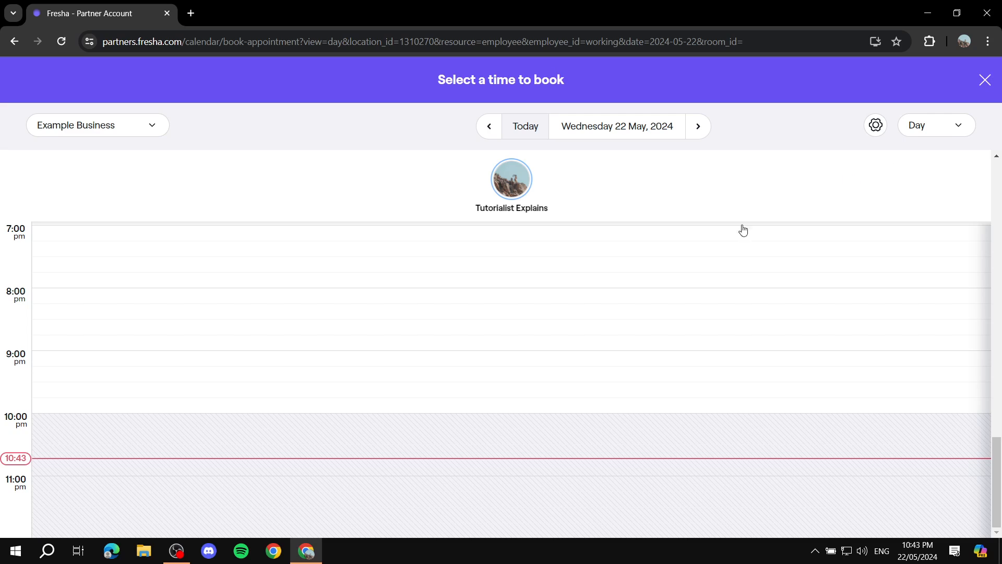
left_click(37, 359)
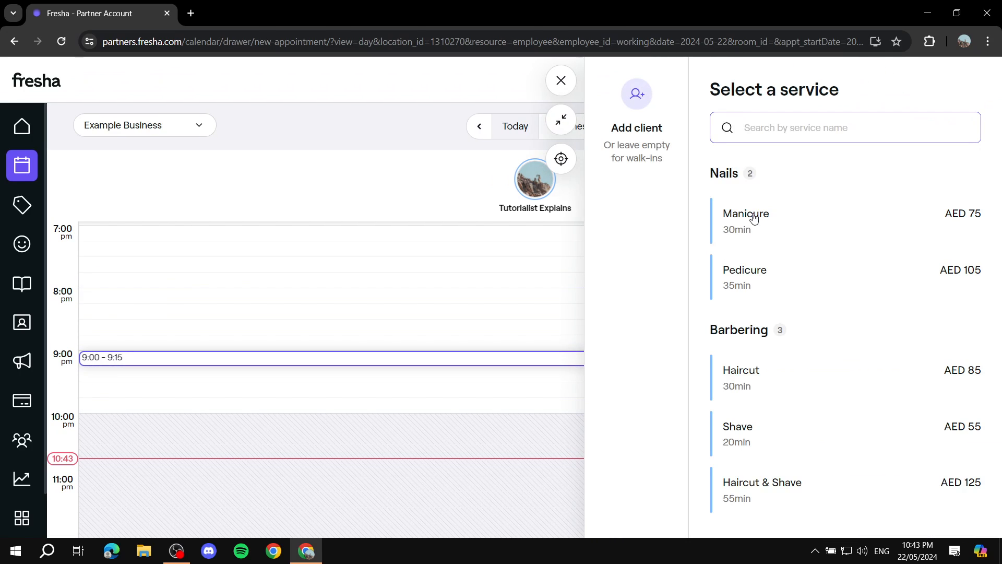
scroll(788, 196, "down", 1)
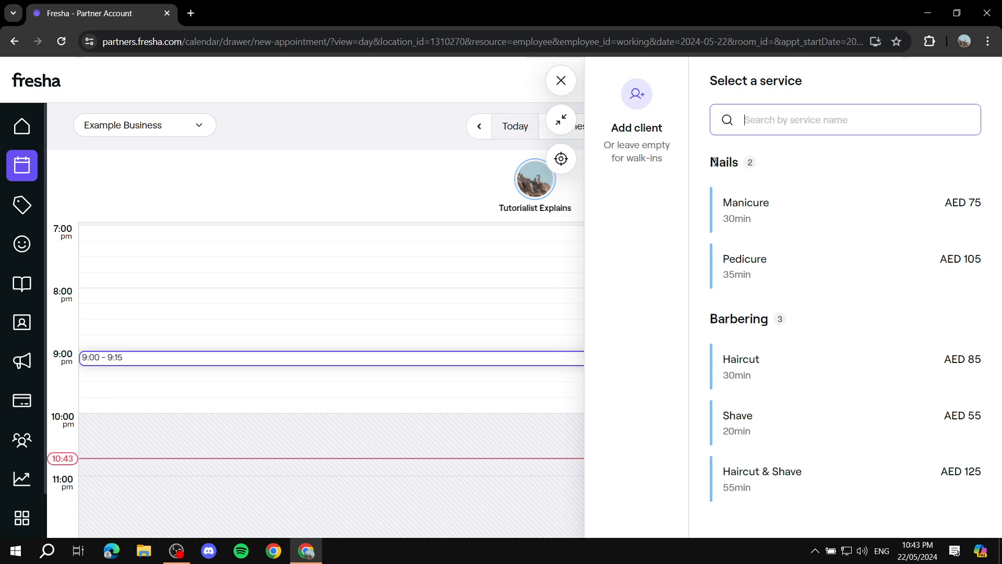
left_click_drag(714, 161, 754, 165)
left_click(781, 163)
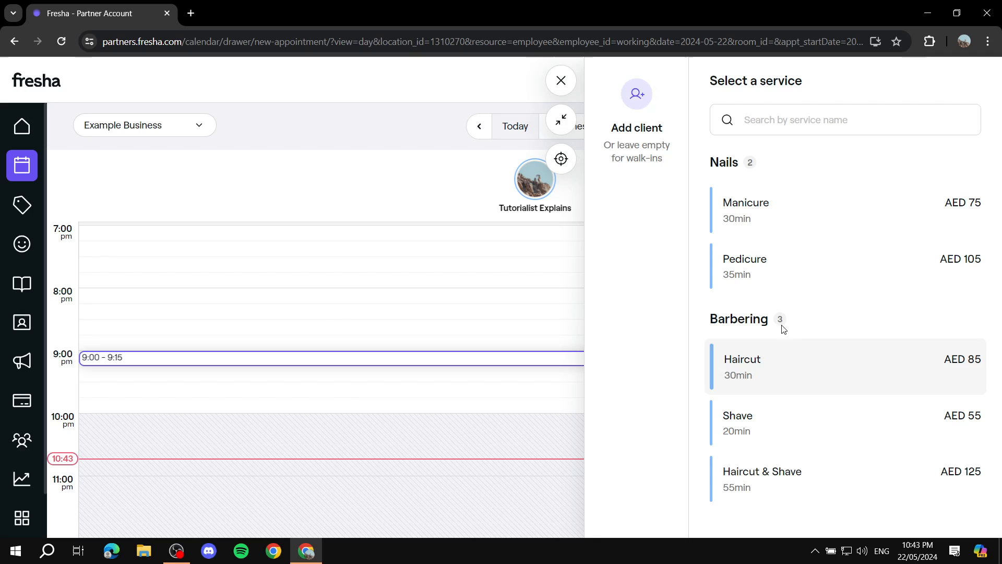
left_click(781, 370)
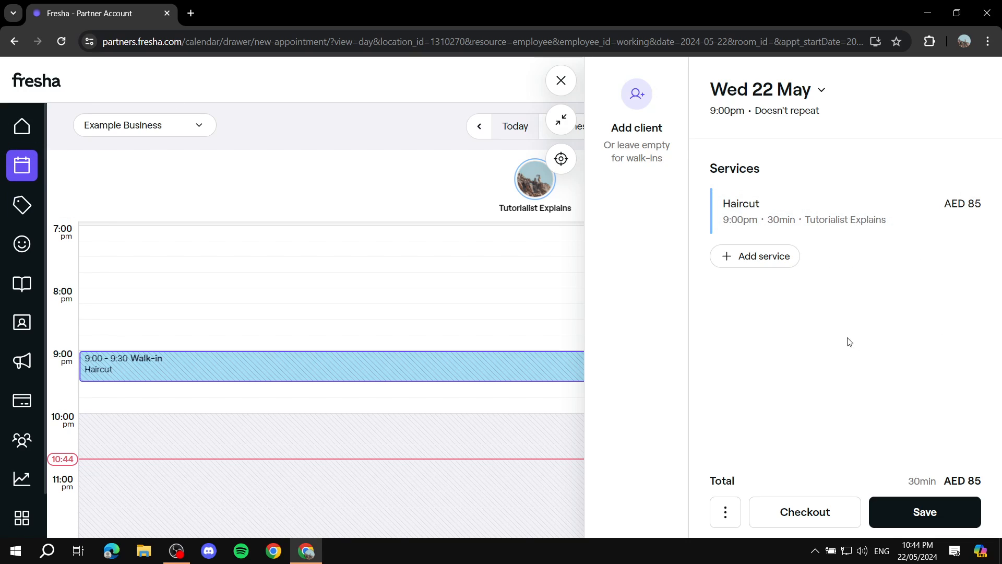
Exit the new appointment and discard its unsaved changes
mouse_move(984, 234)
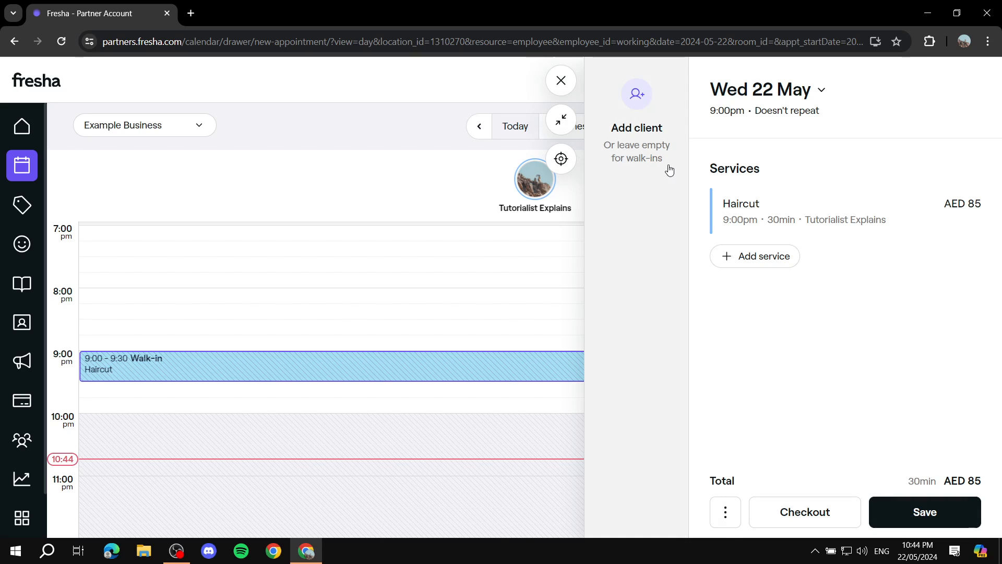
left_click(560, 82)
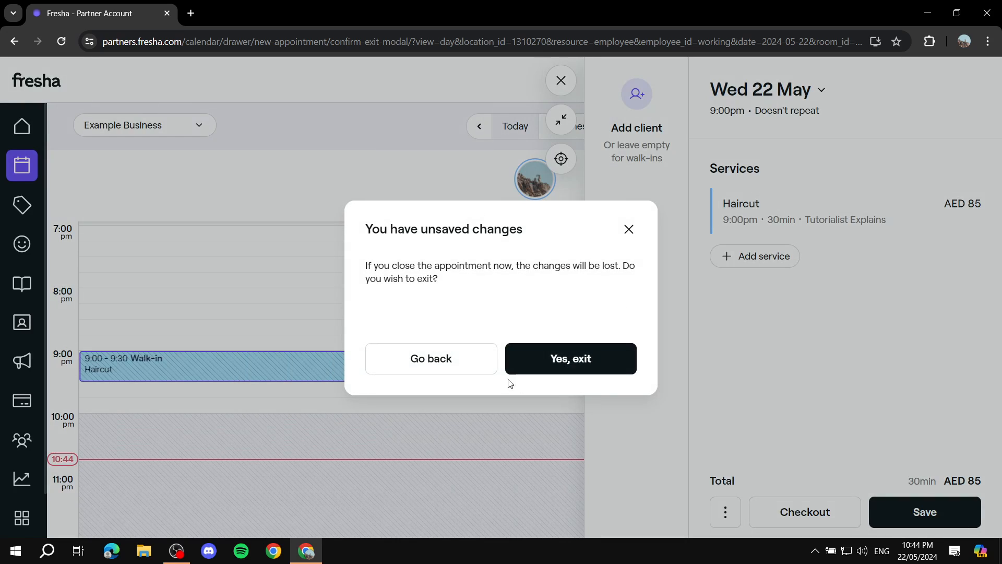
left_click(567, 360)
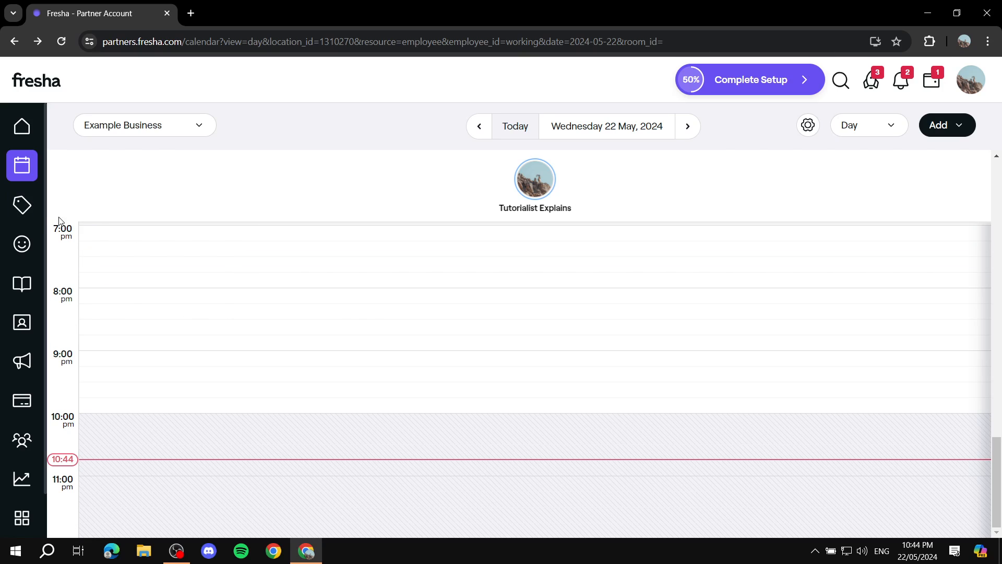
Look over the daily sales summary, the clients list and the catalogue's services menu
left_click(22, 209)
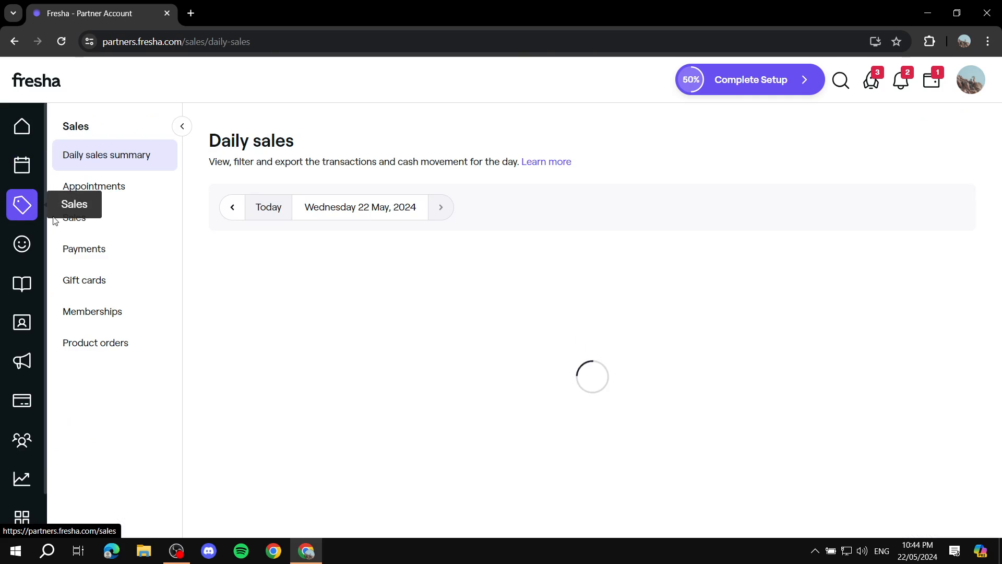
left_click(22, 244)
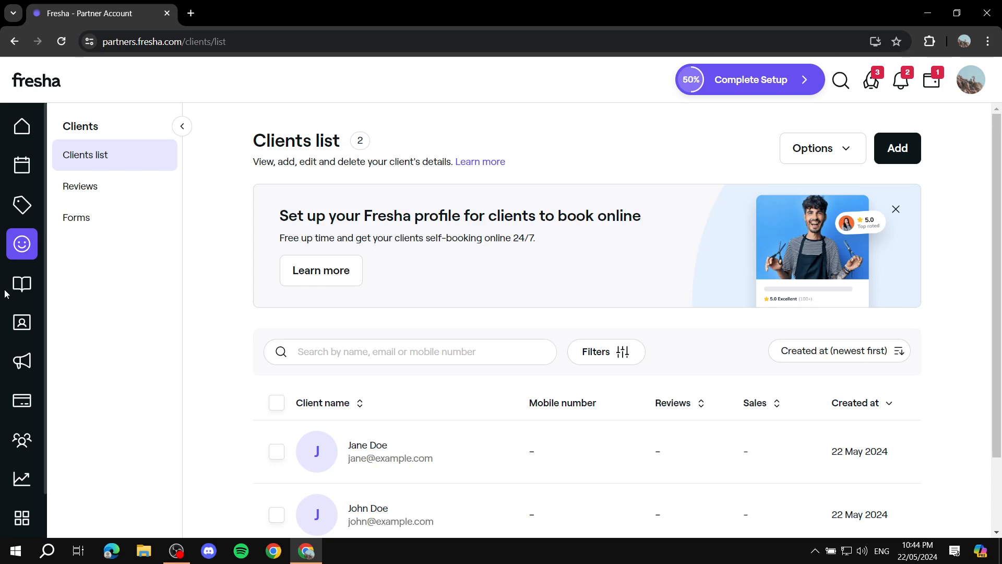
left_click(22, 284)
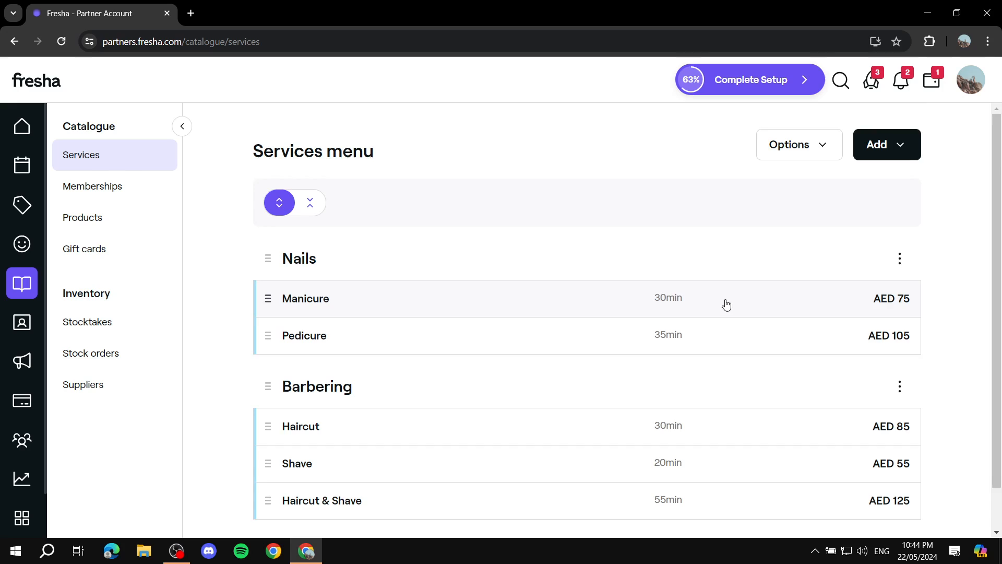
scroll(725, 304, "down", 1)
scroll(718, 288, "up", 1)
scroll(506, 355, "down", 1)
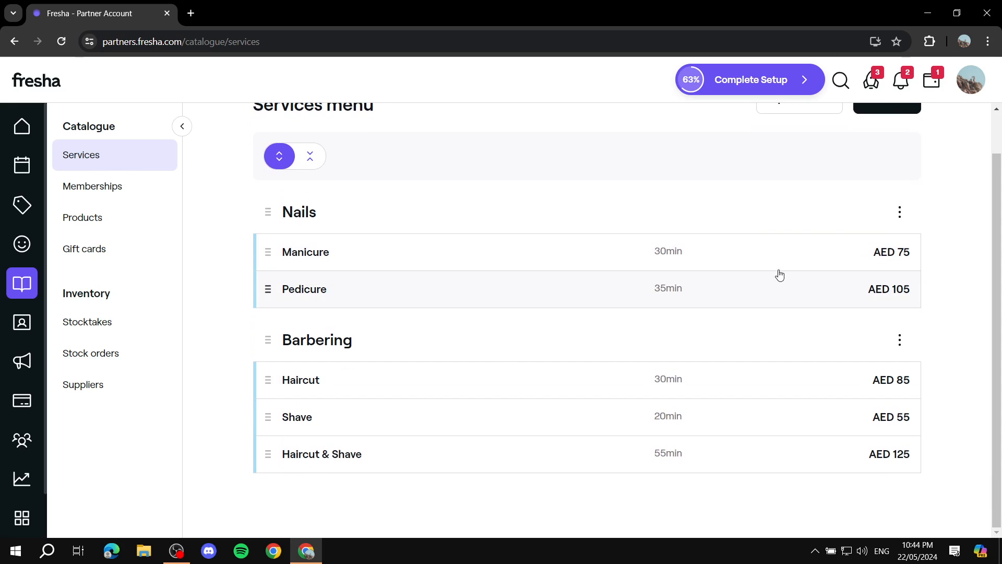
Try to delete the Nails category from the services menu
left_click(901, 213)
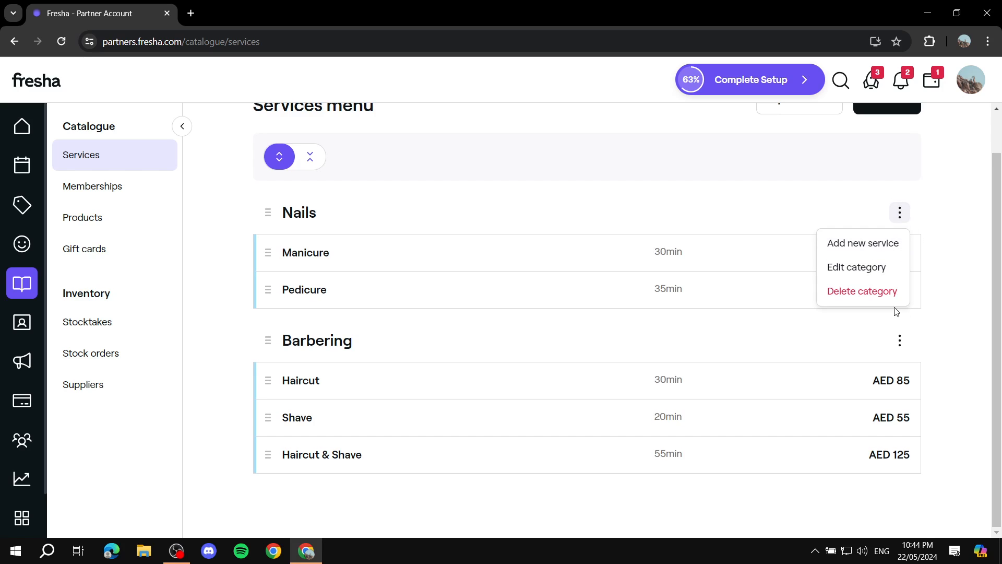
left_click(288, 215)
left_click(900, 213)
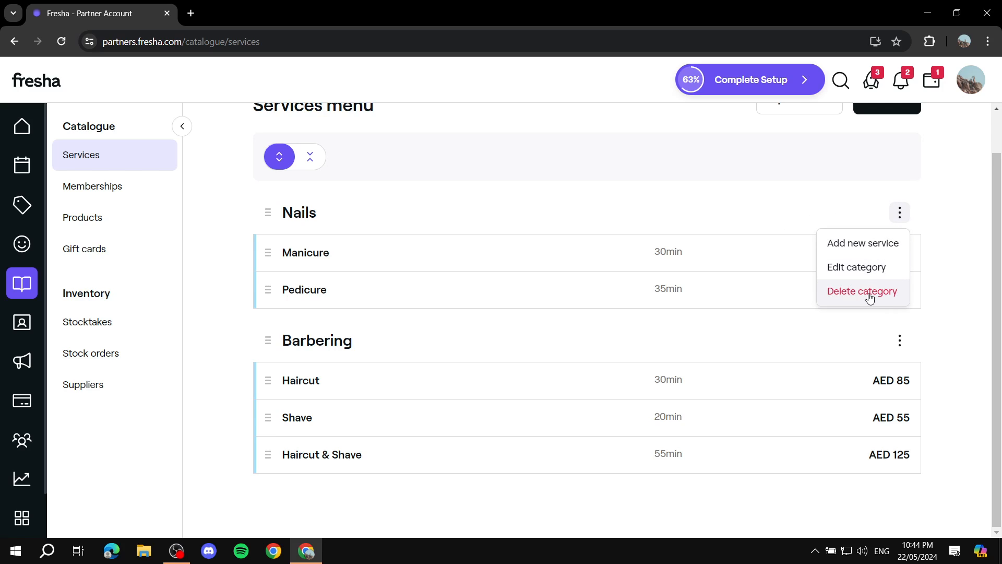
left_click(869, 295)
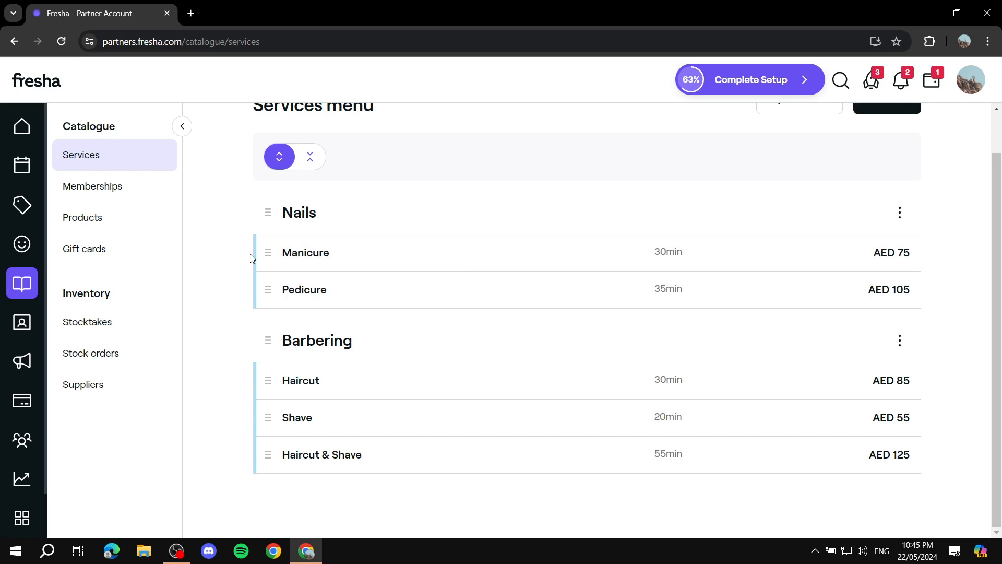
Delete the Manicure service from the Nails category and confirm the deletion
left_click(450, 252)
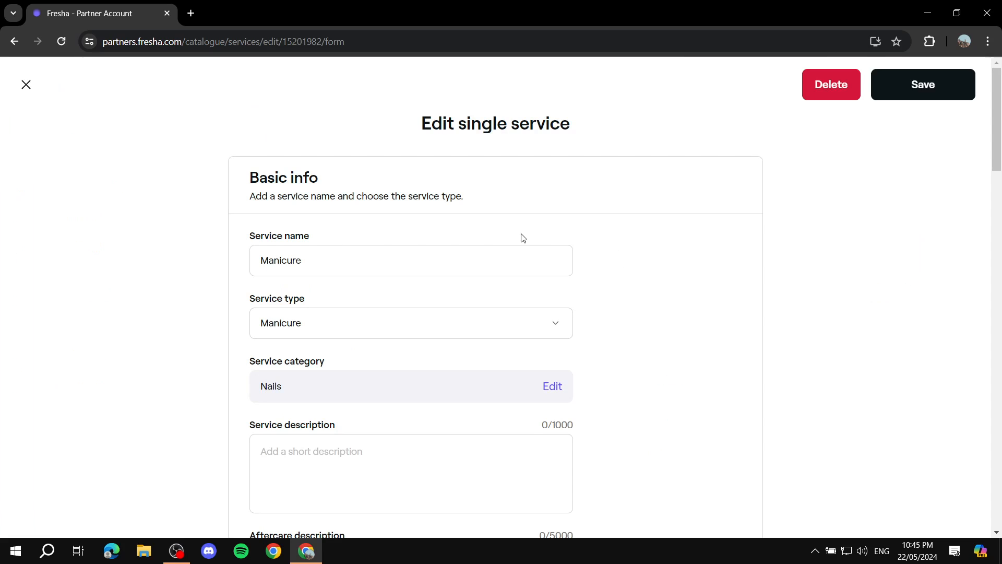
left_click(828, 88)
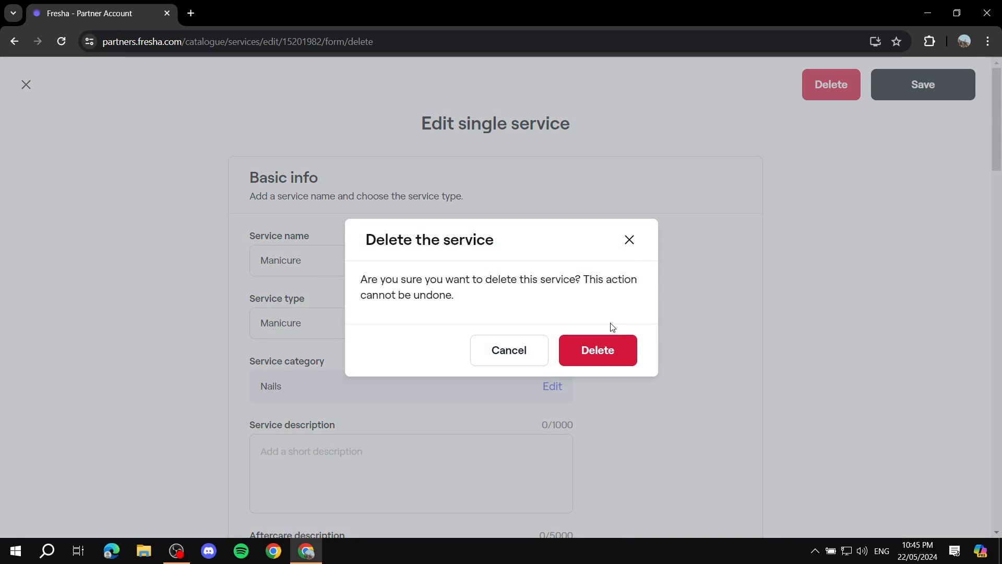
left_click(606, 344)
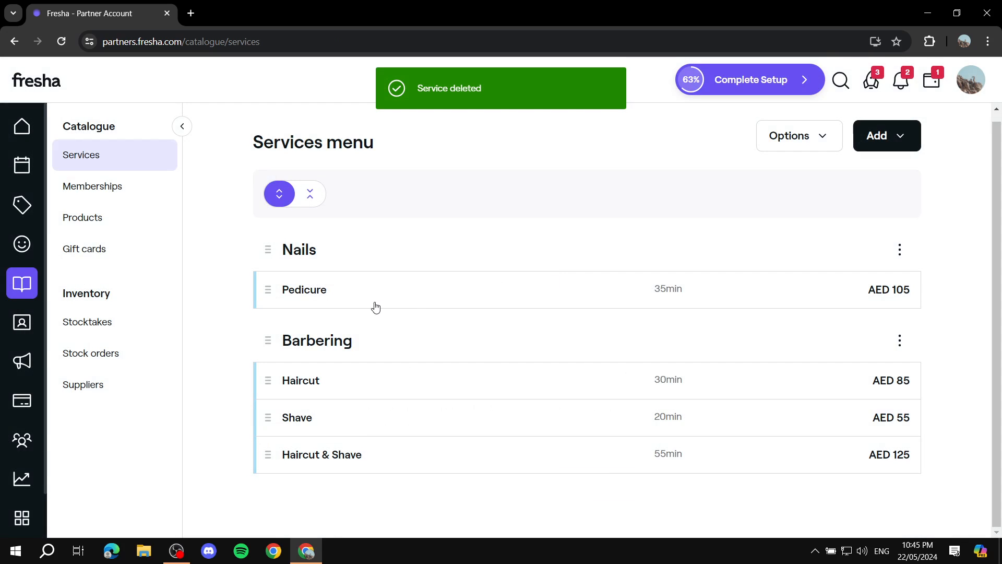
Delete the Pedicure service, confirming the deletion, and remove the emptied Nails category from the services menu
left_click(374, 307)
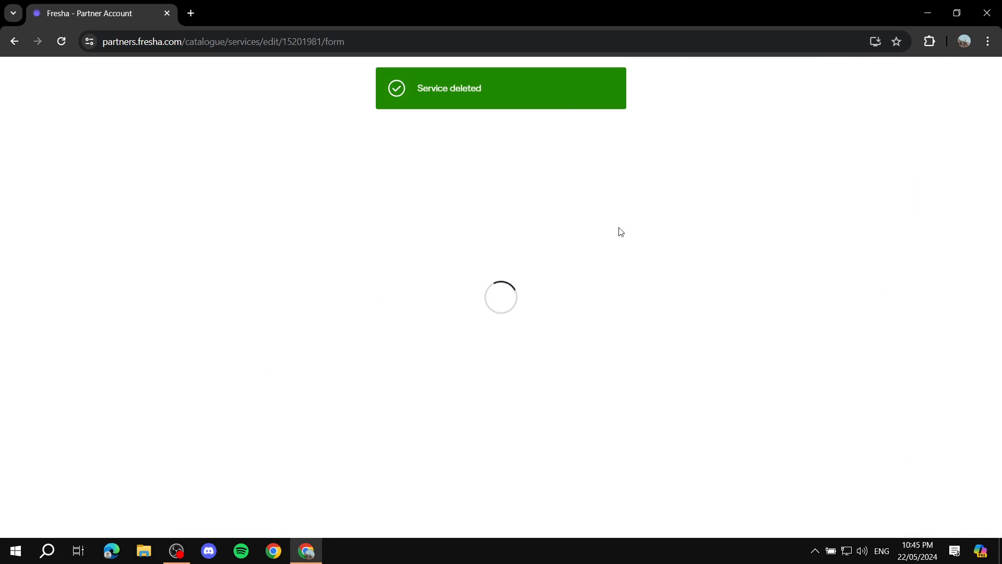
left_click(831, 85)
left_click(598, 349)
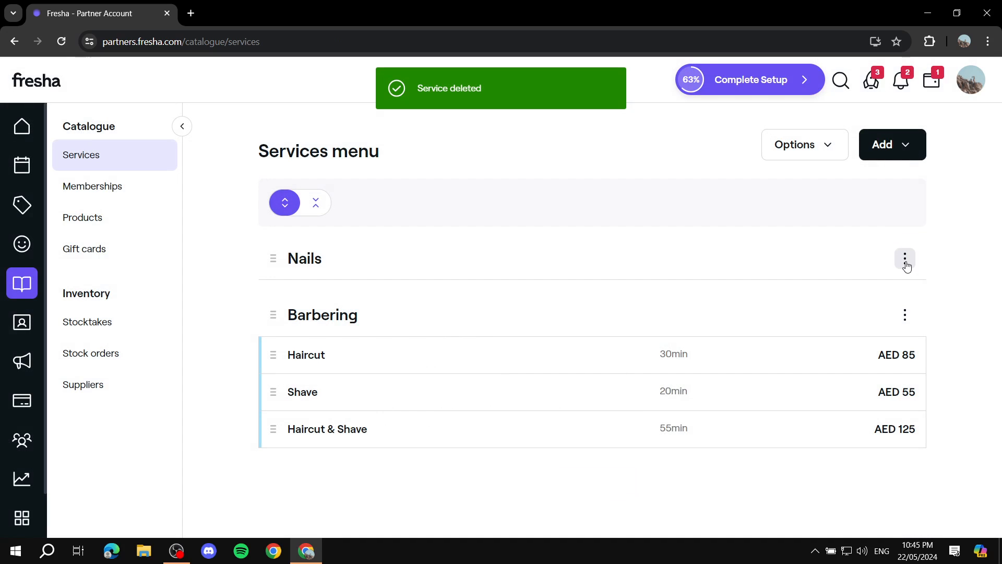
left_click(905, 259)
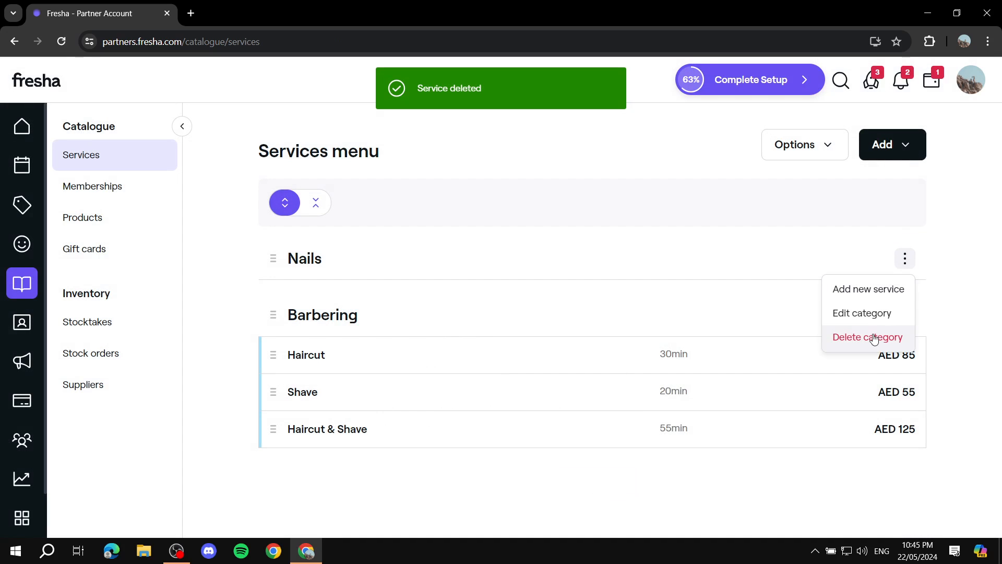
left_click(842, 339)
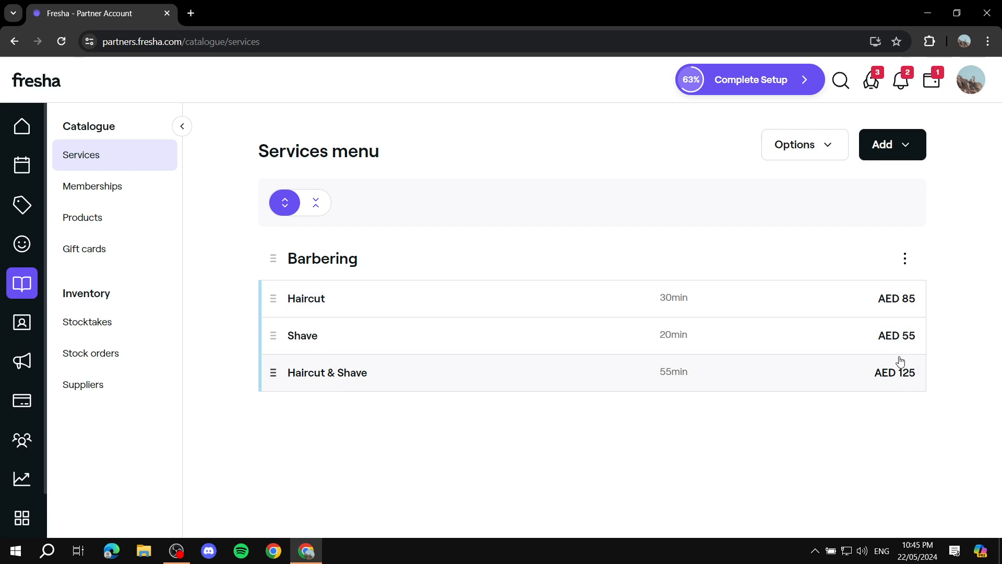
left_click(894, 148)
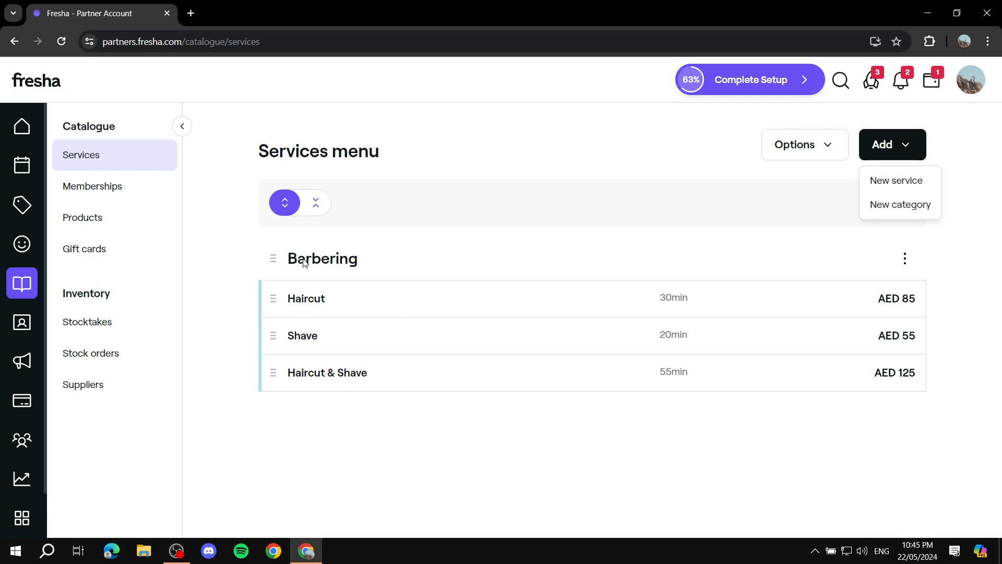
left_click(687, 230)
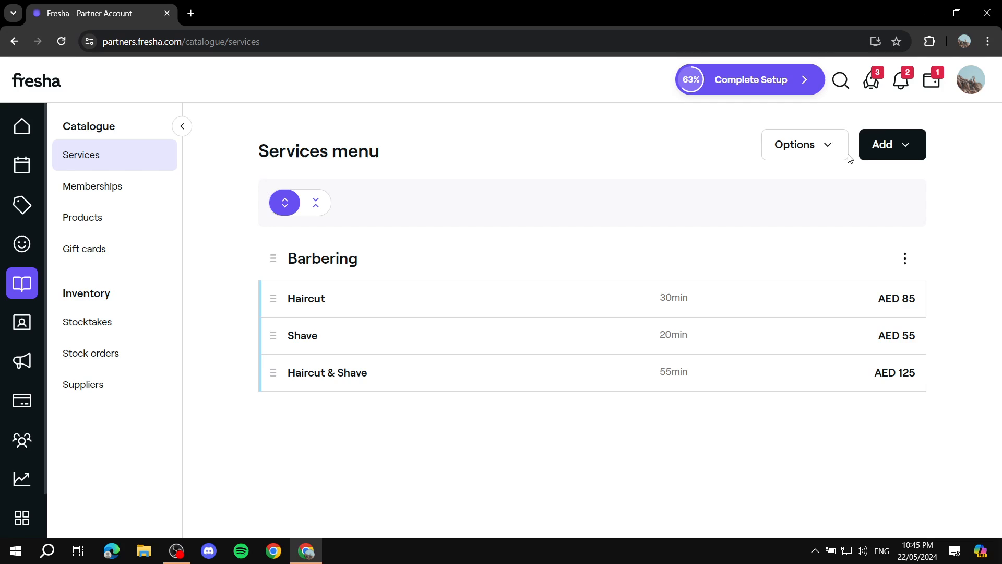
Open the Haircut service for editing and review its name, type, category, description and aftercare fields
left_click(311, 305)
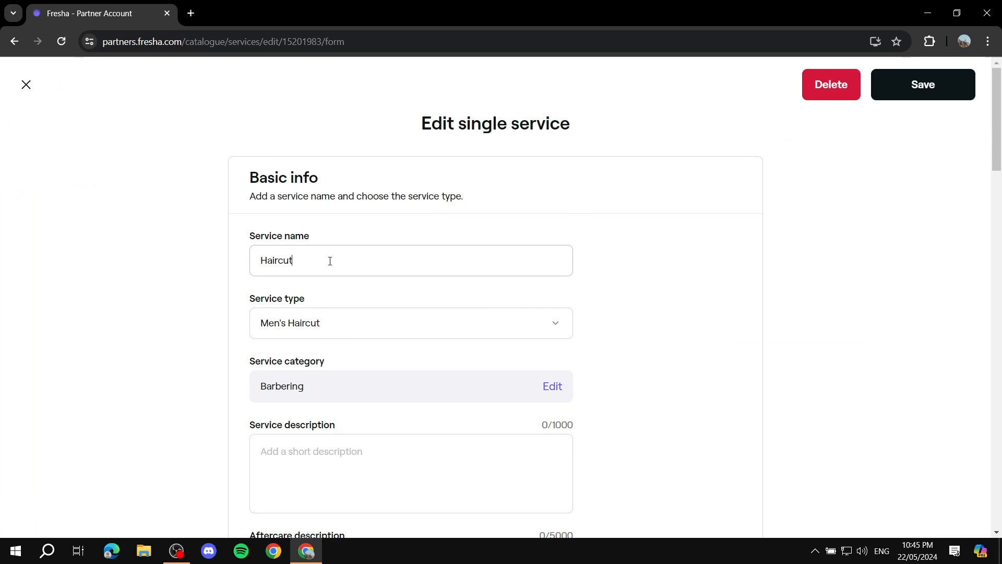
double_click(329, 261)
scroll(313, 234, "down", 3)
left_click(342, 193)
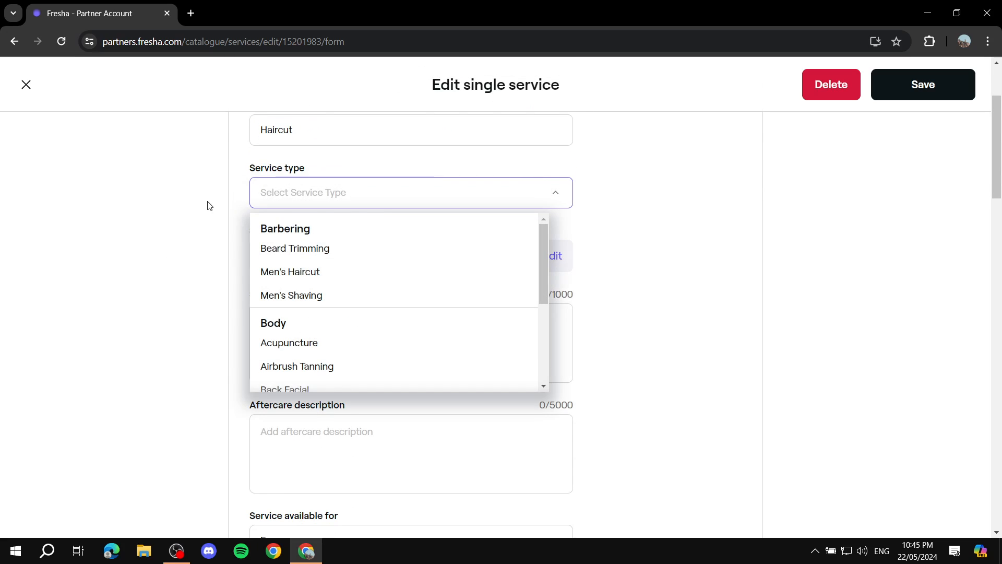
left_click(654, 167)
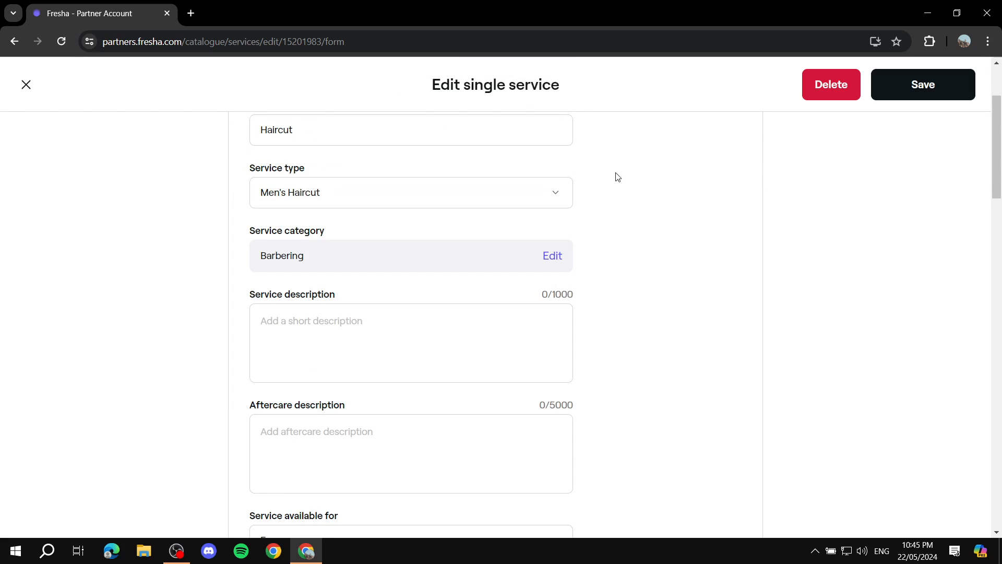
scroll(378, 227, "down", 1)
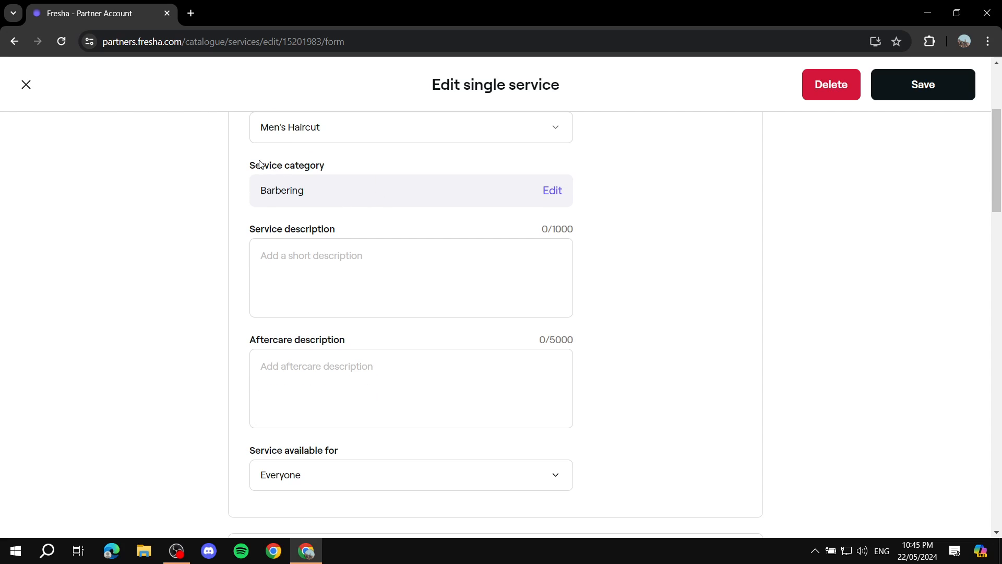
left_click_drag(246, 164, 405, 167)
left_click(307, 206)
scroll(504, 206, "down", 1)
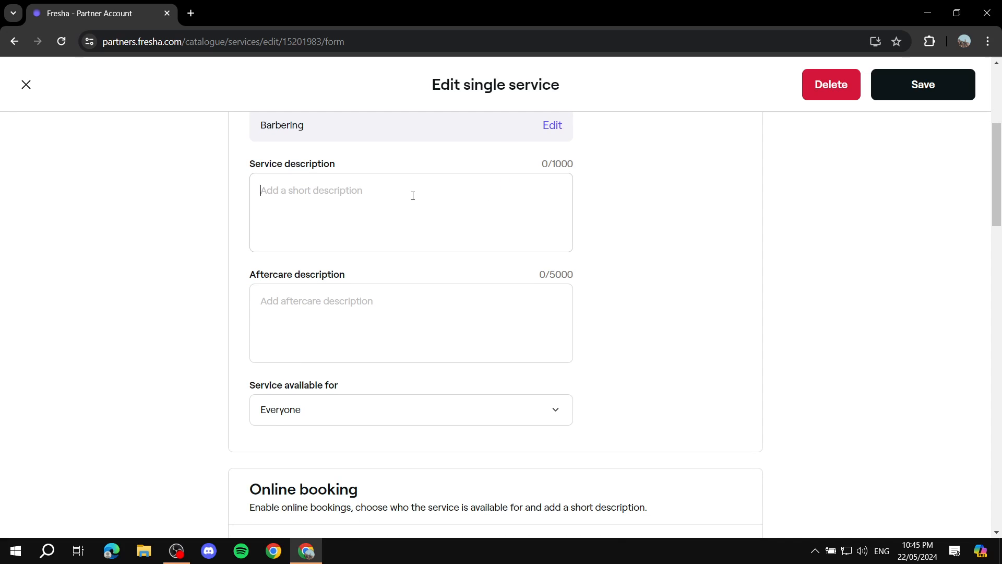
left_click(411, 195)
scroll(507, 238, "down", 1)
left_click(508, 225)
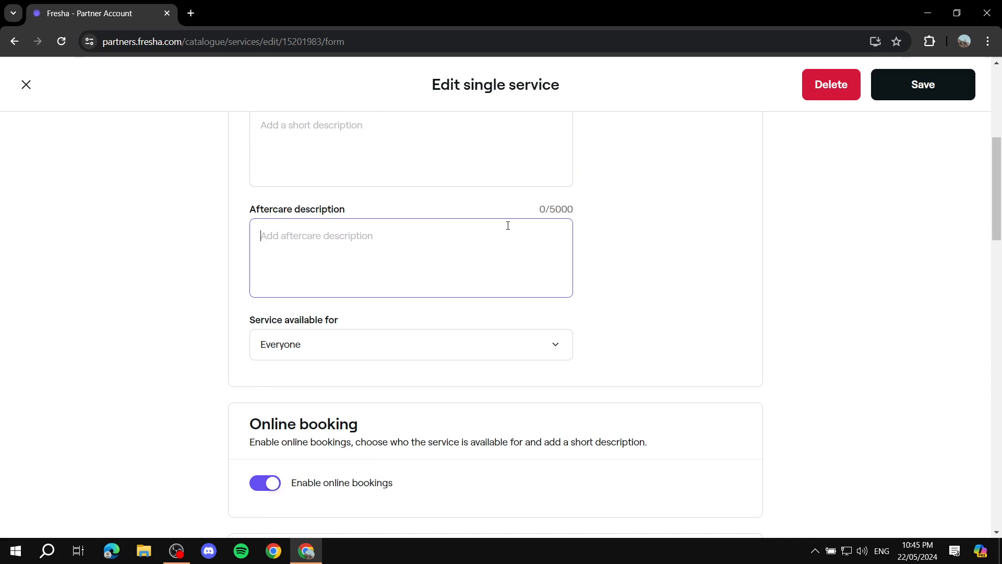
left_click(679, 254)
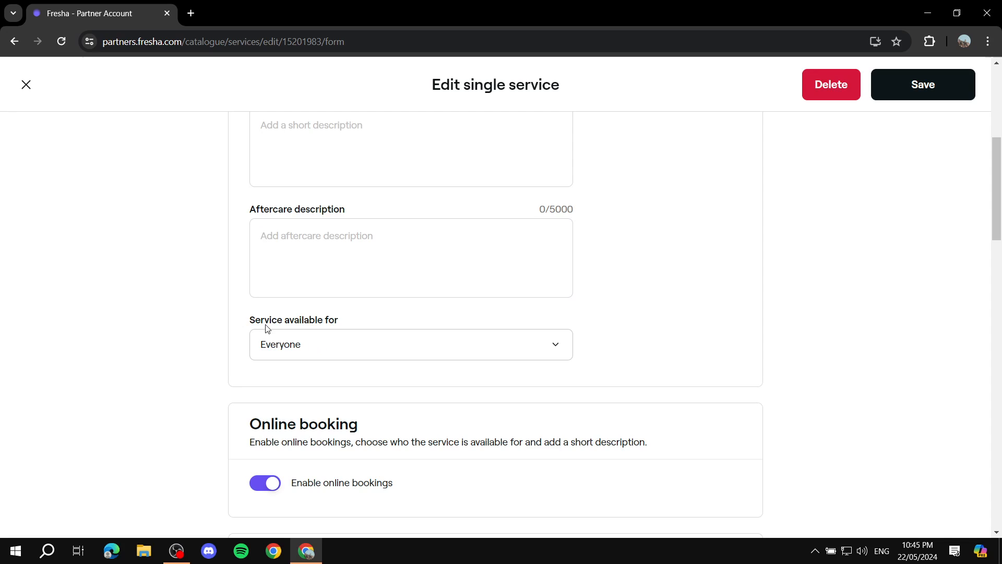
Make the Haircut service available for Males only
left_click_drag(253, 322, 374, 319)
left_click(374, 344)
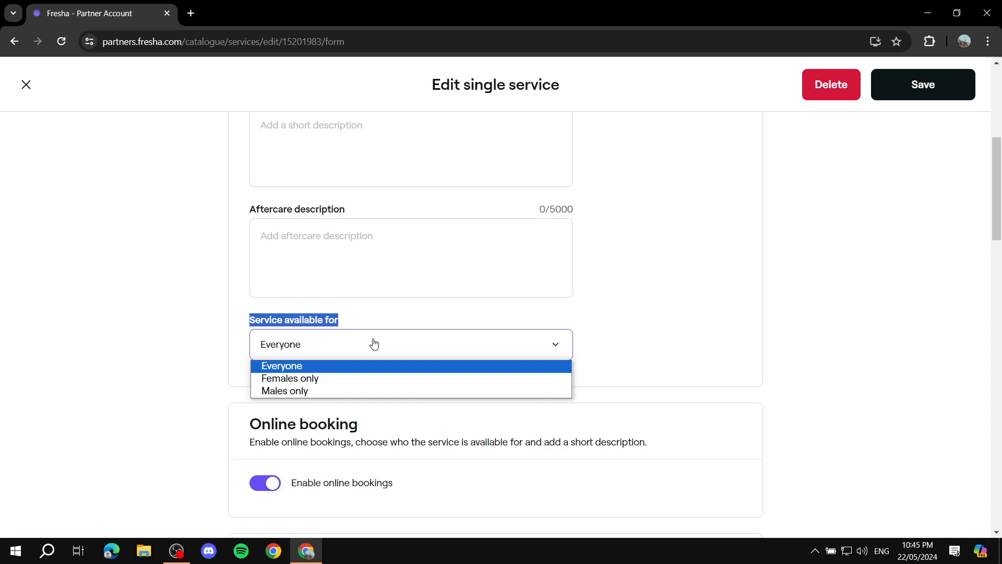
left_click(400, 349)
left_click(499, 343)
left_click(386, 395)
left_click(627, 312)
Review the Haircut service's online booking, team assignment and team member commission settings
scroll(351, 205, "up", 6)
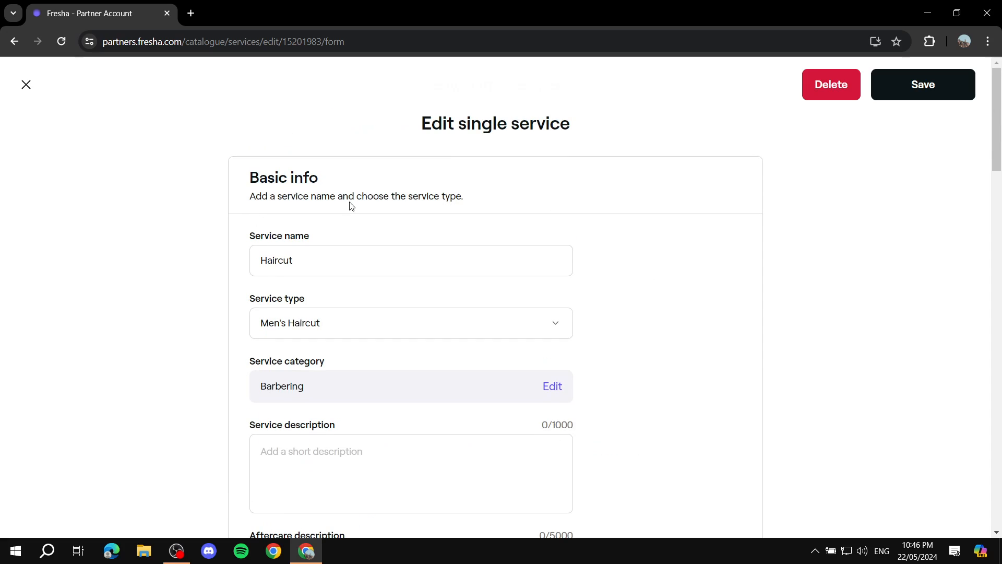
scroll(469, 336, "down", 7)
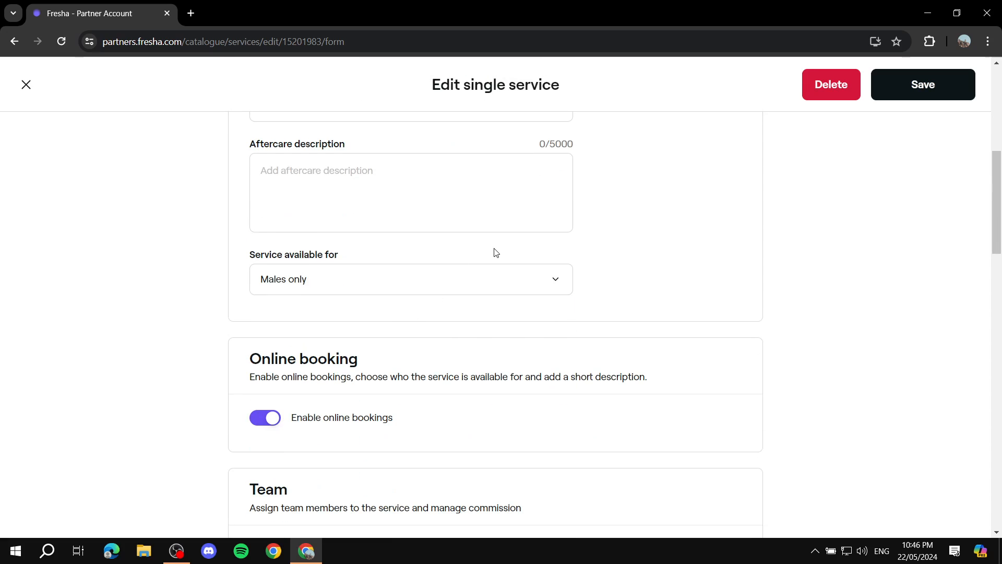
scroll(495, 252, "down", 3)
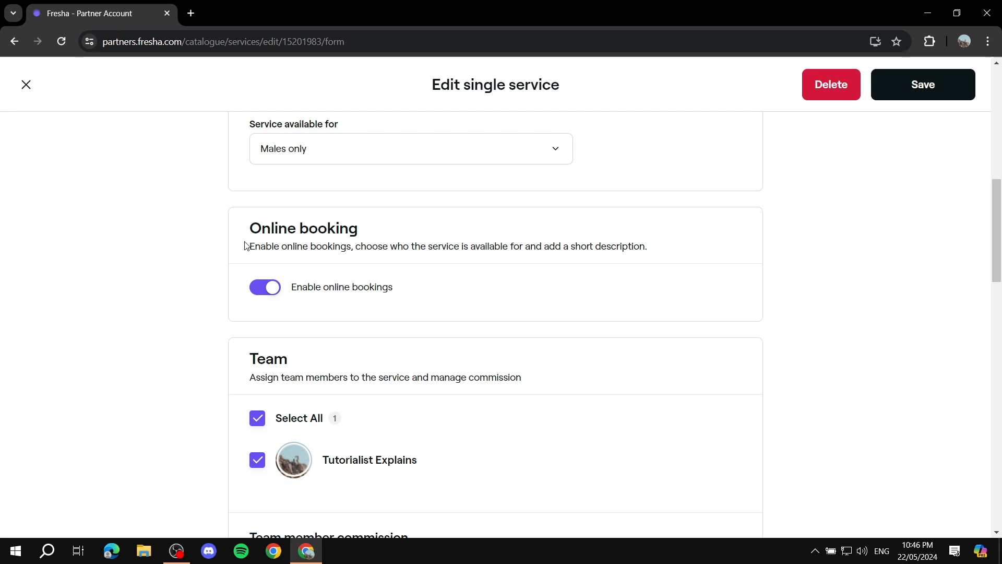
left_click_drag(245, 246, 752, 254)
left_click(752, 255)
scroll(560, 282, "down", 3)
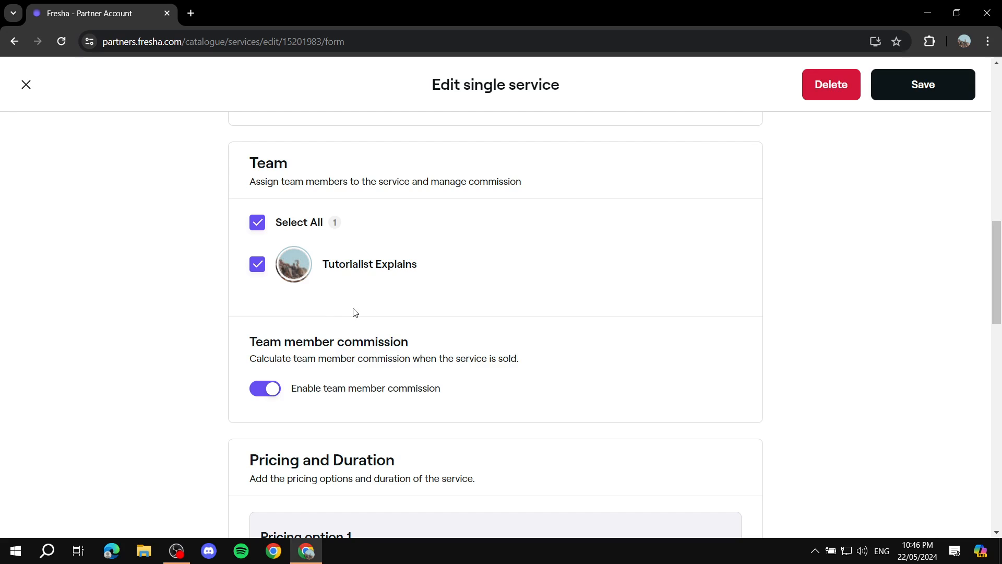
scroll(370, 290, "down", 1)
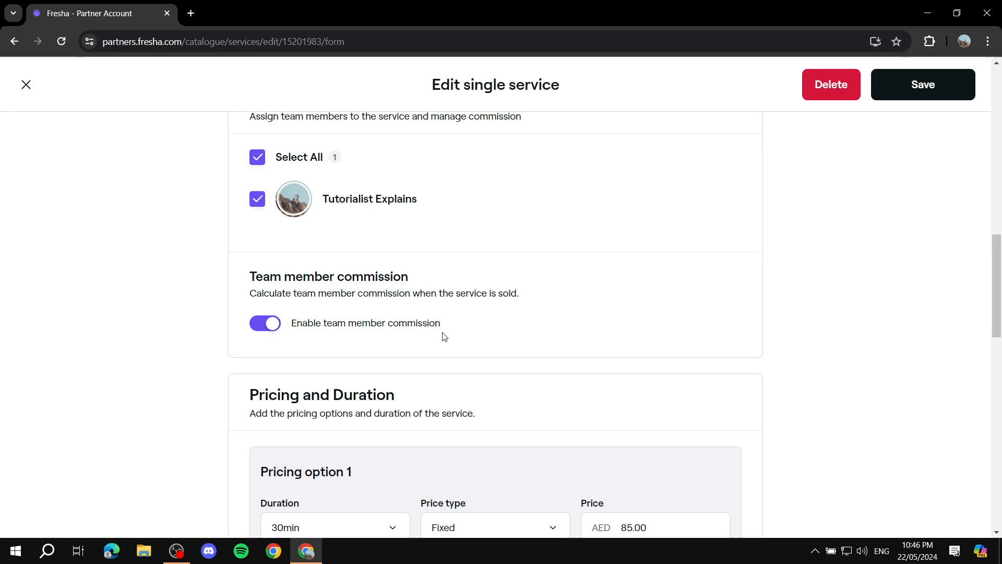
scroll(477, 329, "down", 1)
scroll(477, 329, "down", 3)
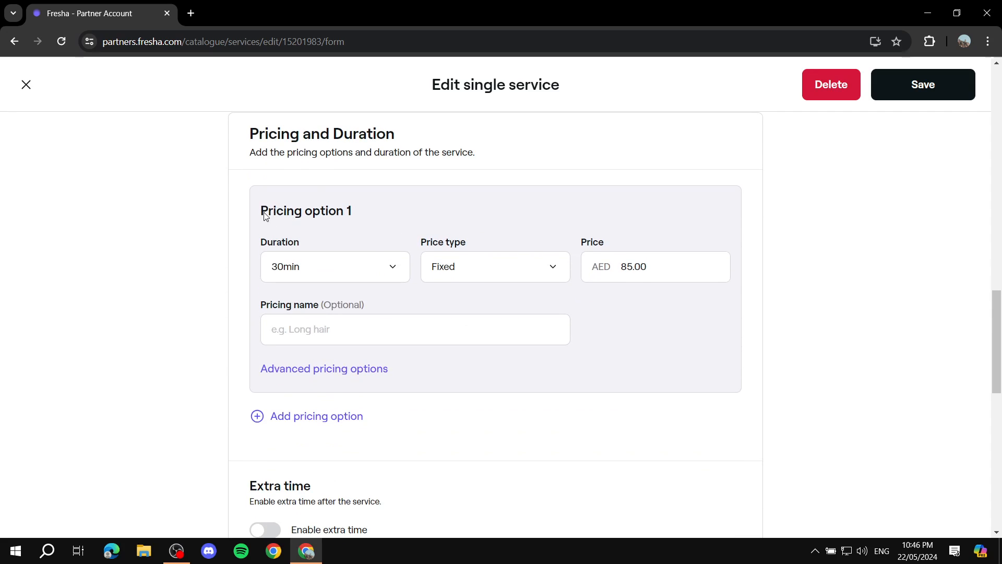
Try the From price type for pricing option 1 and switch it back to Fixed
left_click_drag(261, 211, 401, 212)
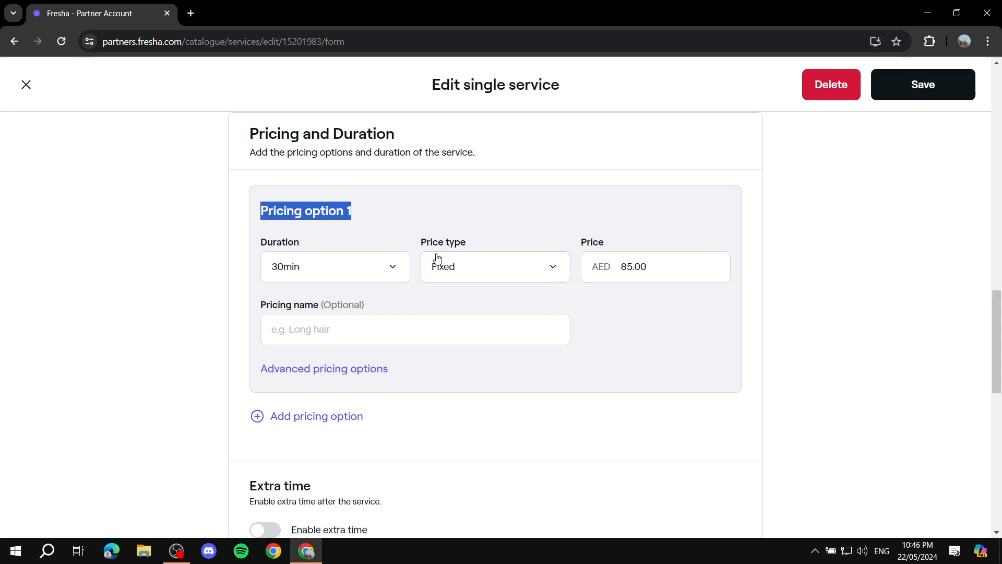
left_click_drag(426, 244, 506, 262)
left_click(509, 266)
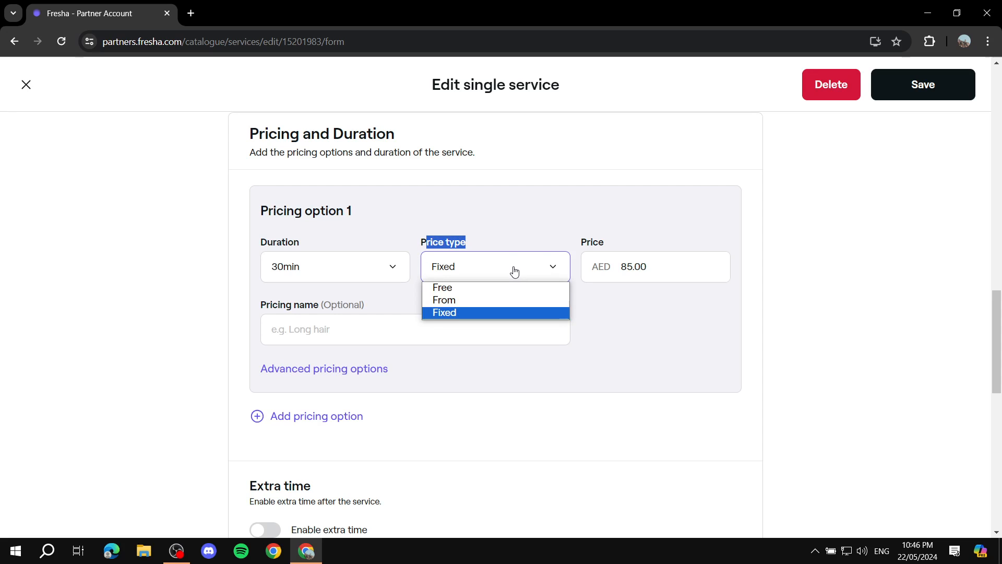
left_click(477, 301)
left_click(550, 278)
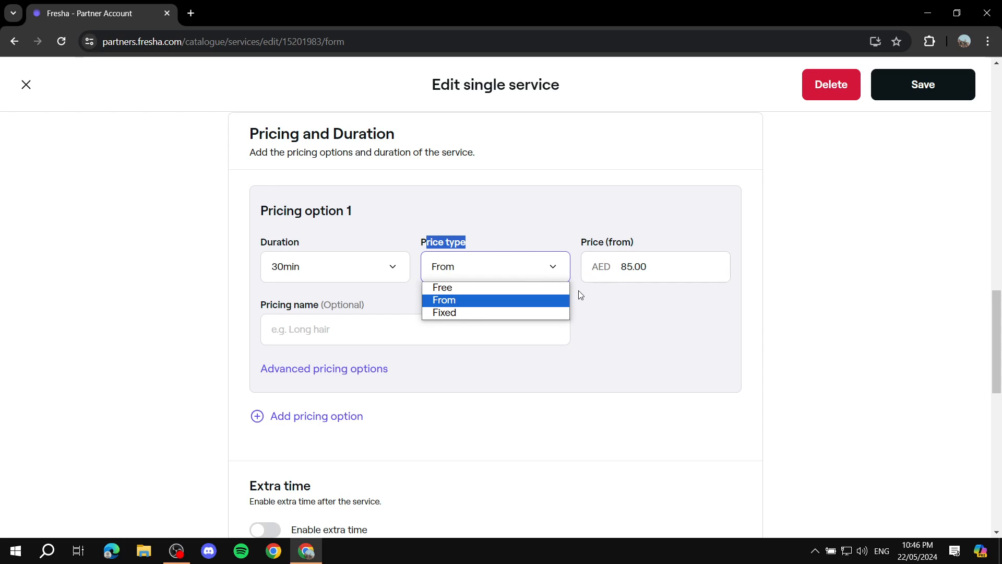
left_click(494, 313)
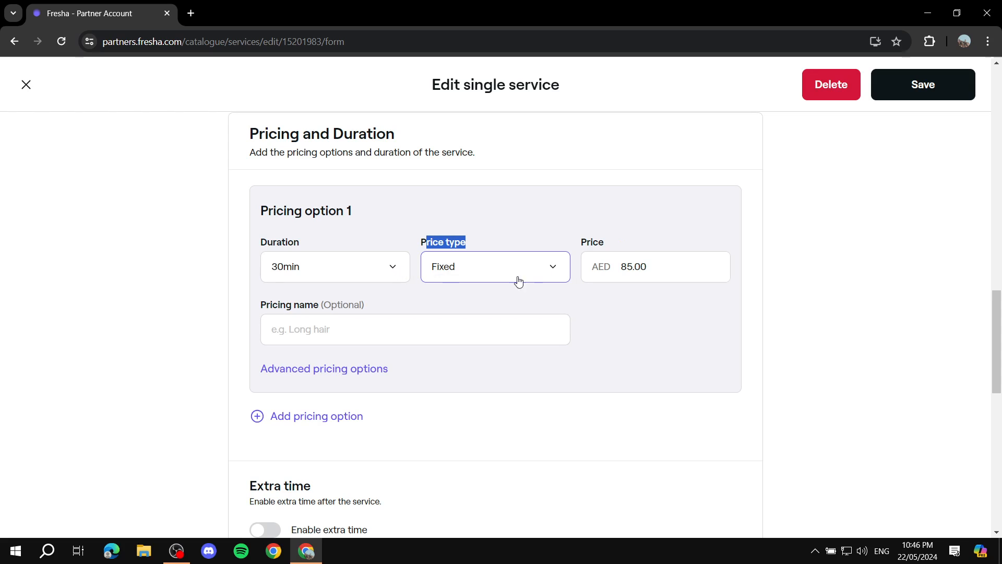
left_click(594, 230)
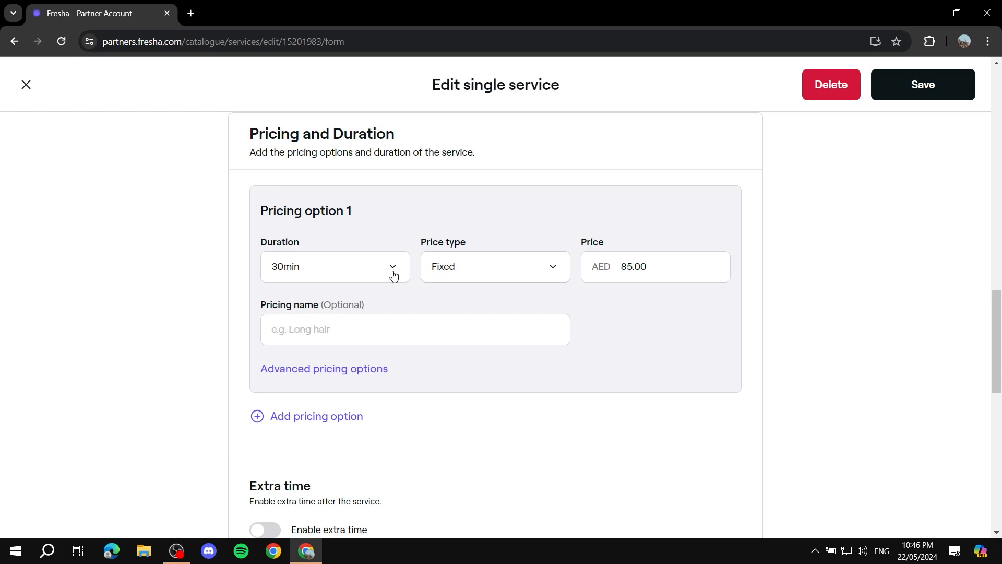
Set the duration of the Haircut service's pricing option 1 to 40min
left_click(365, 277)
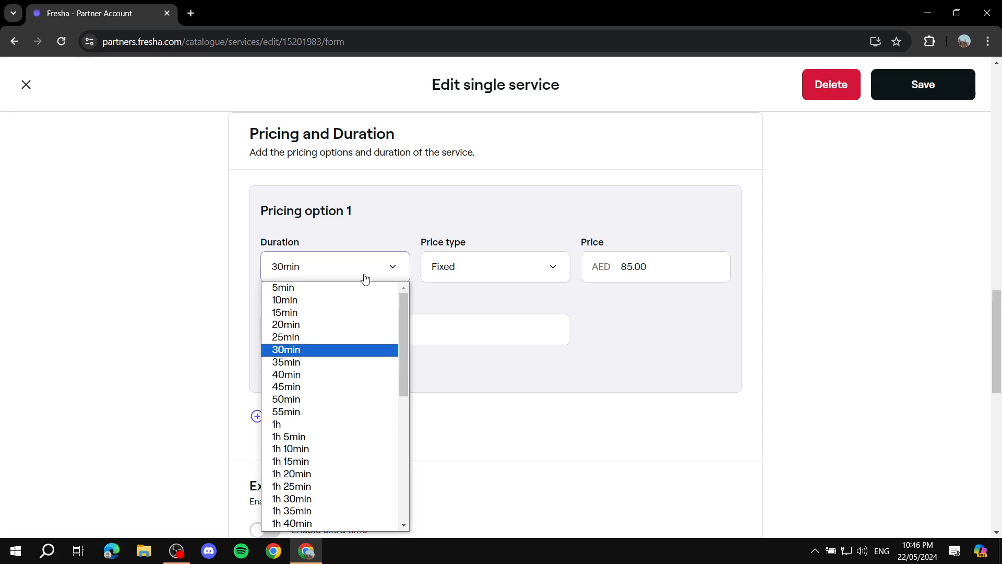
left_click(327, 376)
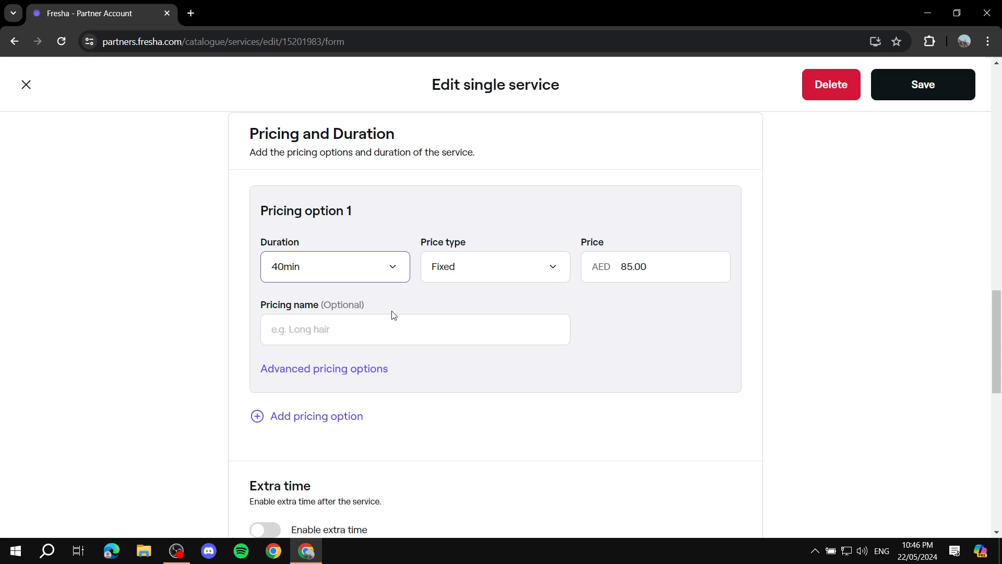
left_click(329, 332)
scroll(358, 308, "down", 2)
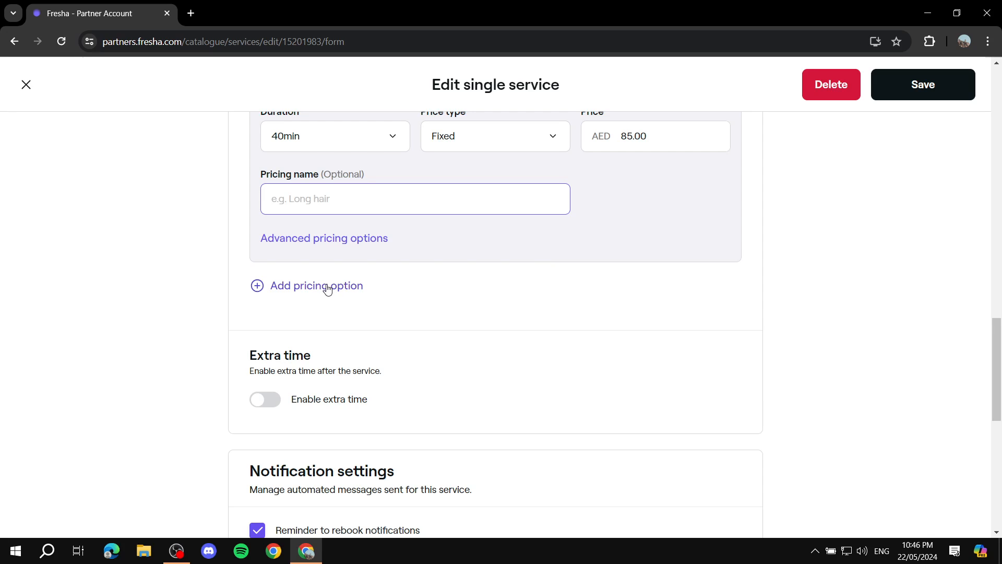
Enable extra time after the Haircut service as processing time with a duration of 30min
scroll(327, 289, "down", 2)
left_click(266, 271)
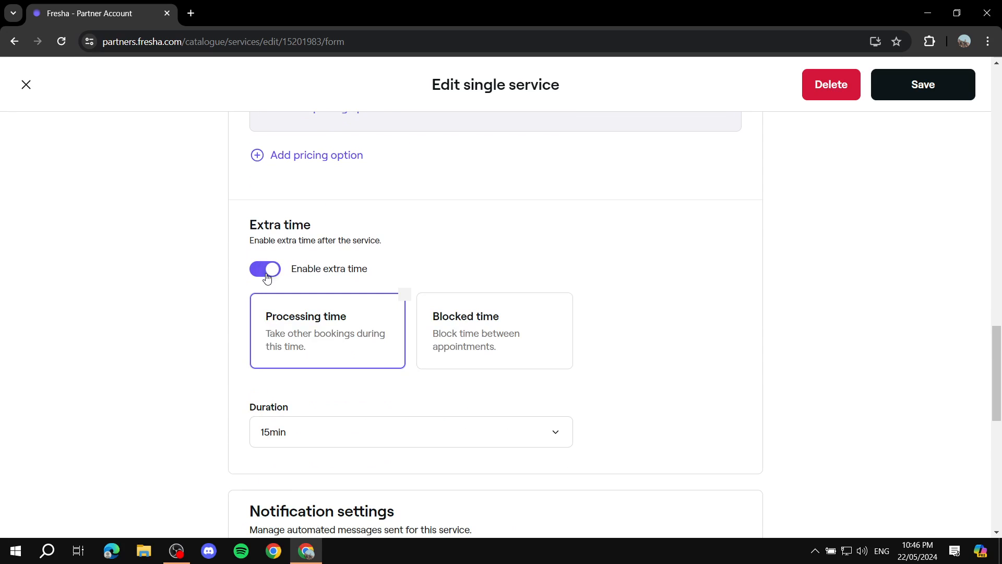
scroll(358, 298, "down", 2)
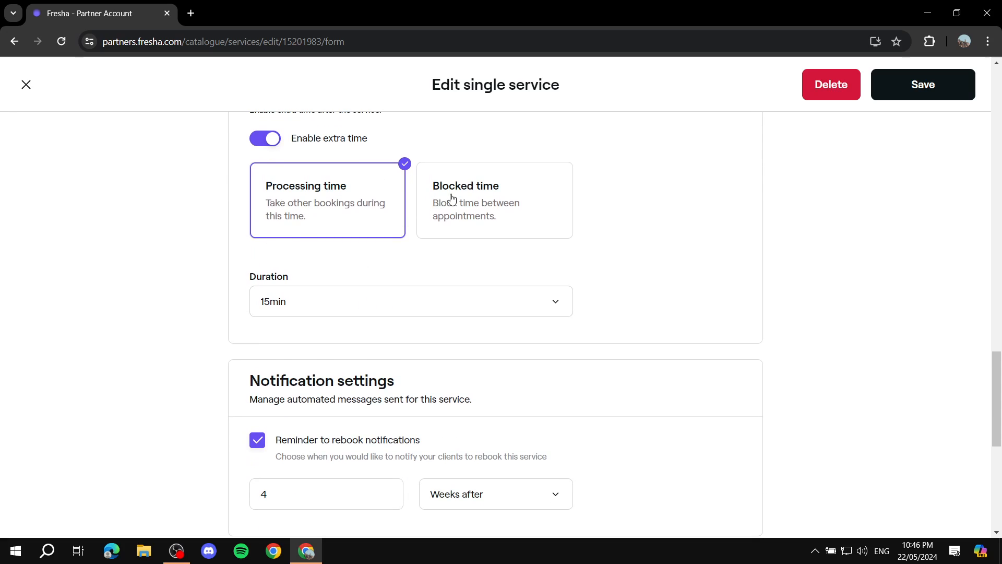
left_click(363, 305)
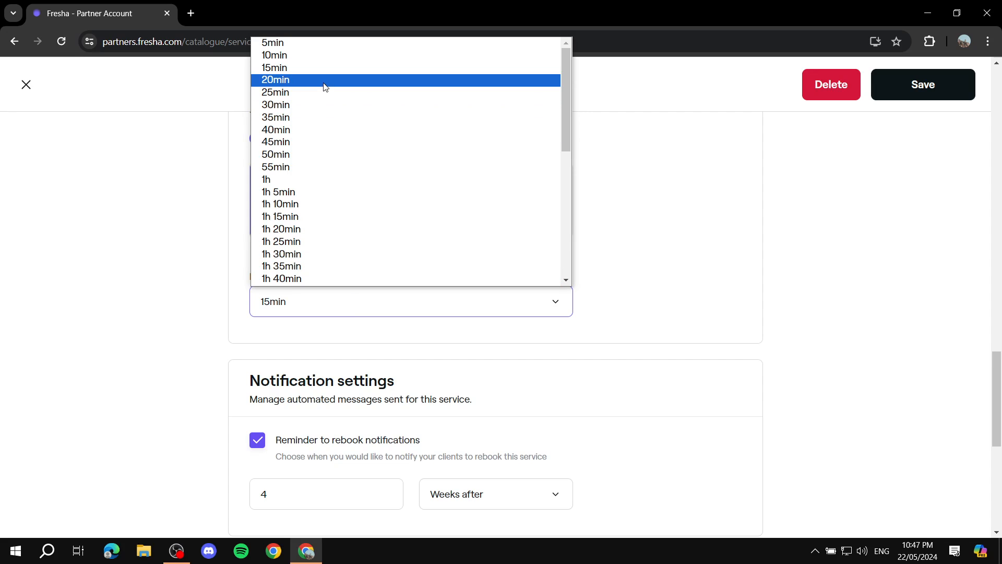
key("Escape")
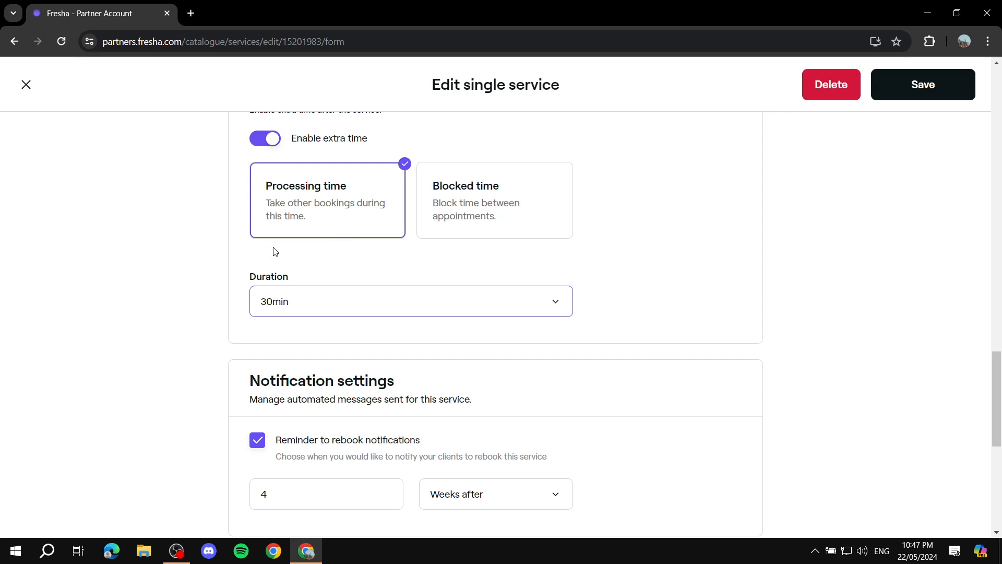
Review the Haircut service's notification, service cost and tax rate settings
scroll(392, 214, "down", 4)
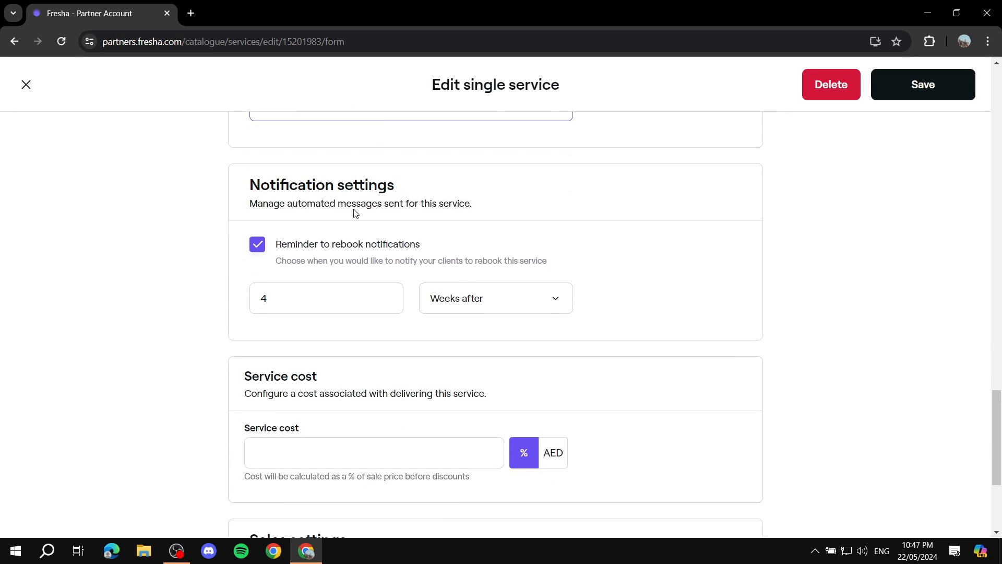
scroll(404, 194, "down", 4)
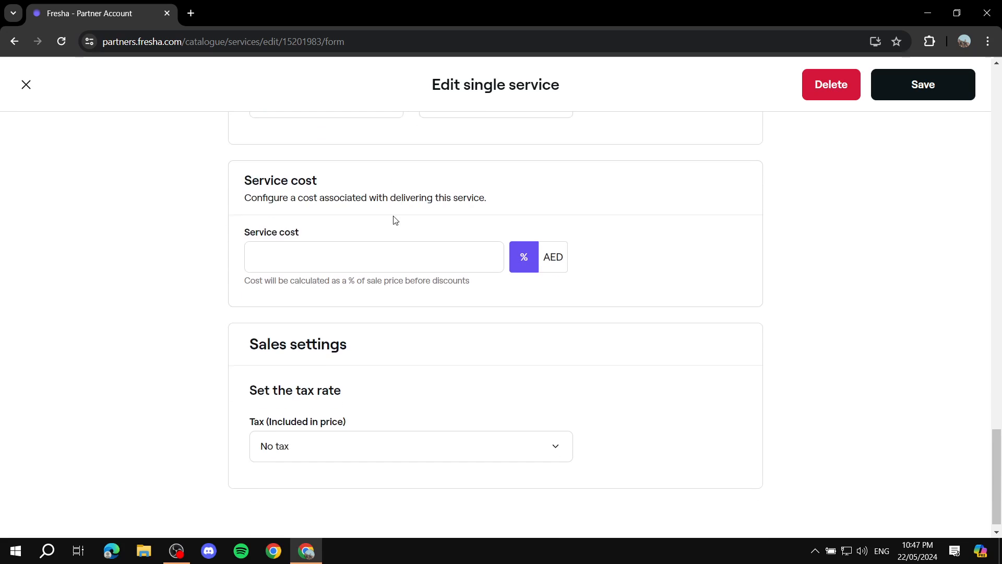
scroll(312, 187, "down", 1)
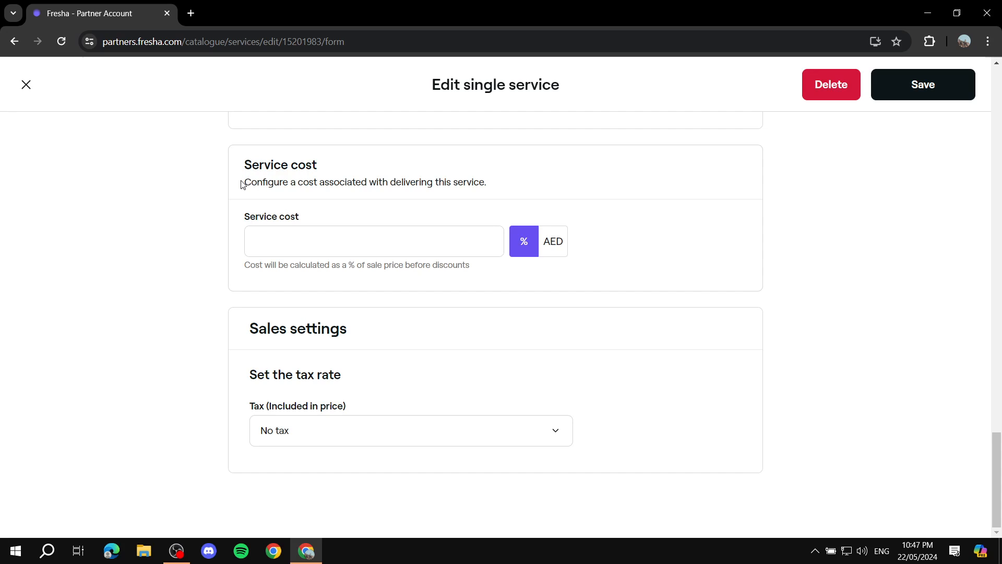
Look over the service cost field and save the Haircut service changes
left_click_drag(251, 211, 344, 219)
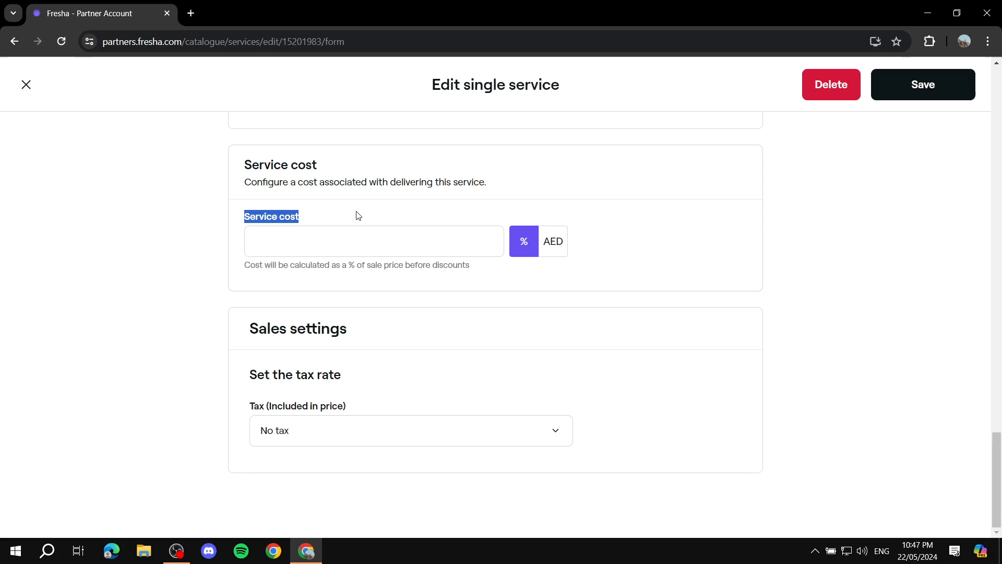
left_click(358, 216)
scroll(392, 224, "up", 15)
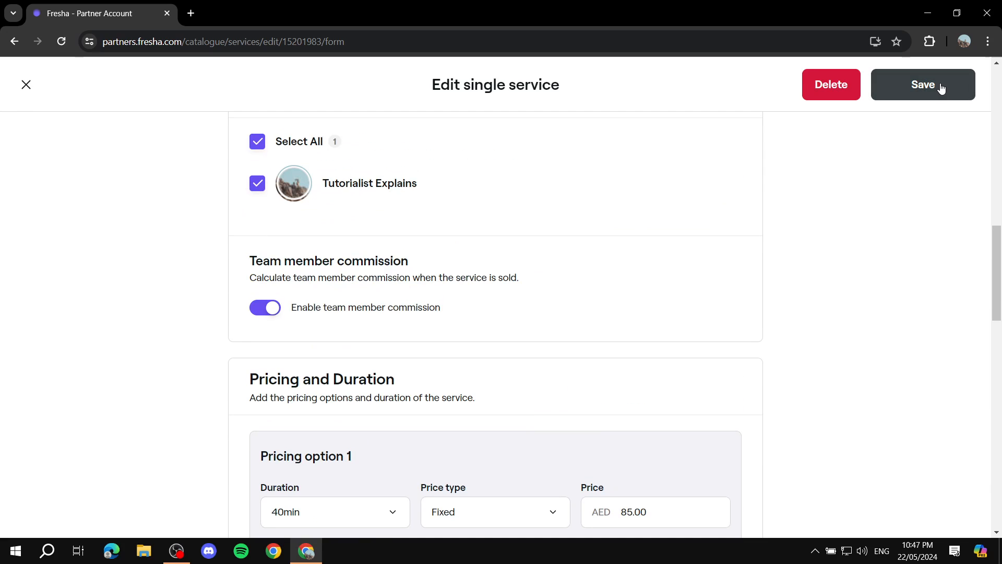
left_click(941, 86)
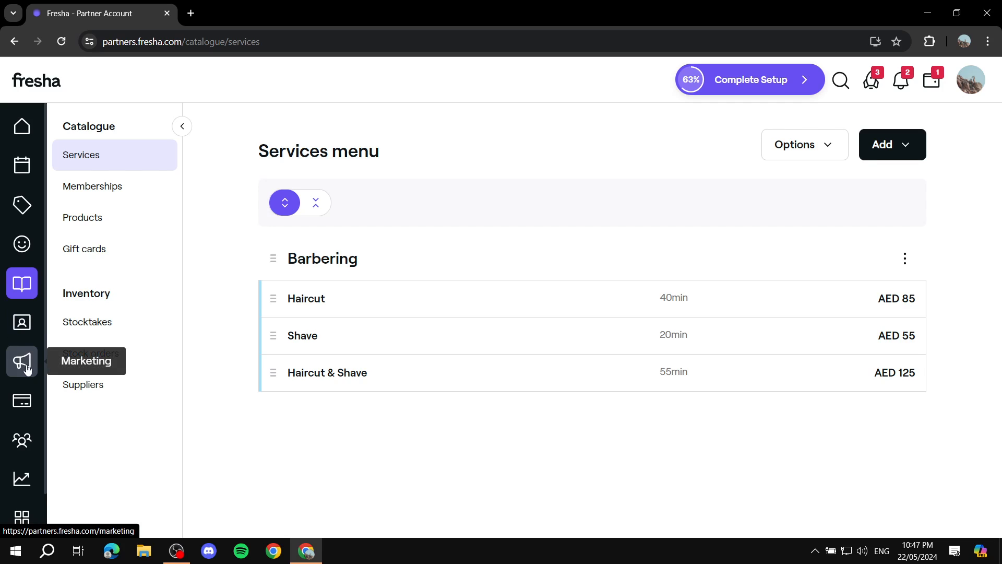
Open the business settings and examine the account setup, clients, sales, services and team options
scroll(21, 443, "down", 1)
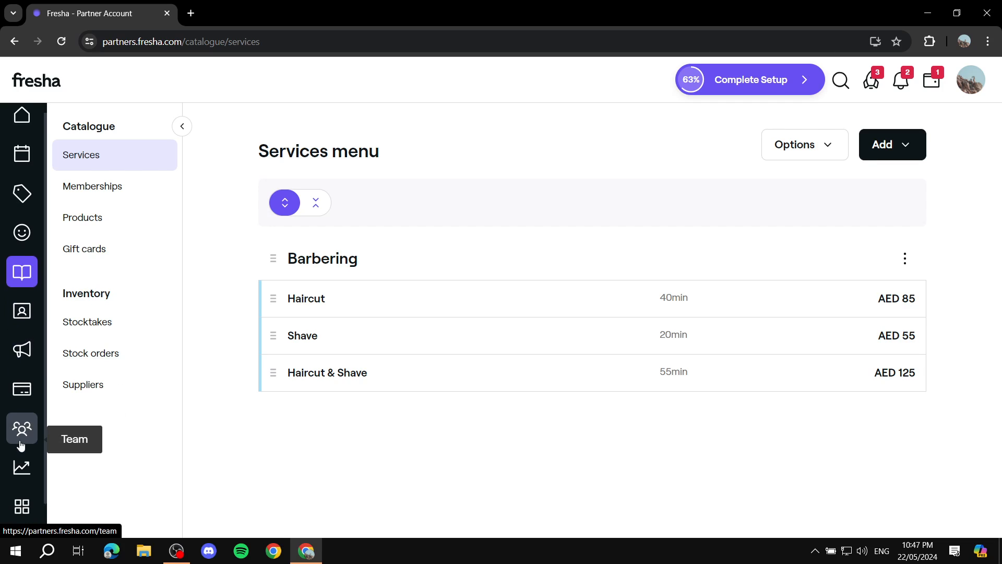
scroll(21, 445, "down", 1)
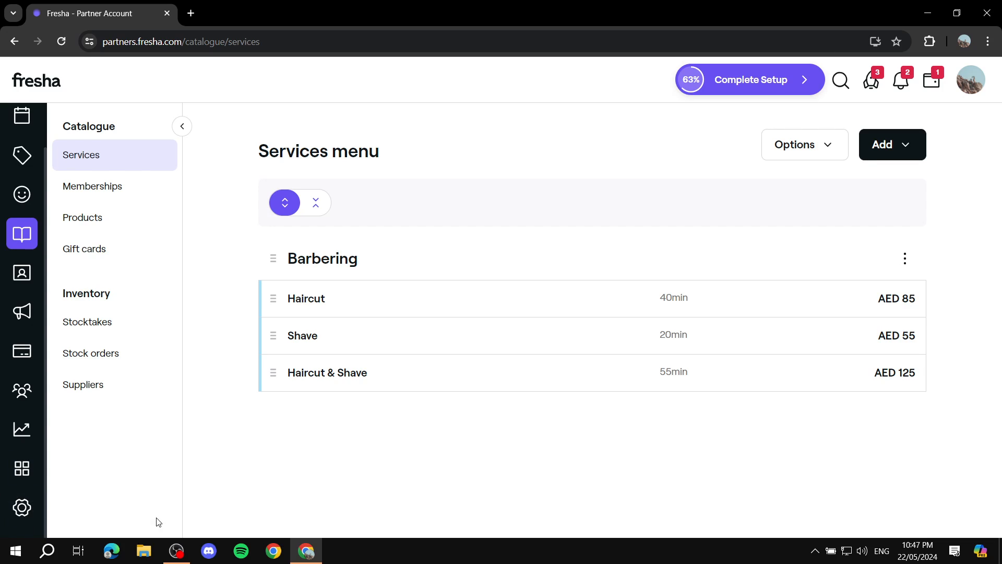
left_click(21, 512)
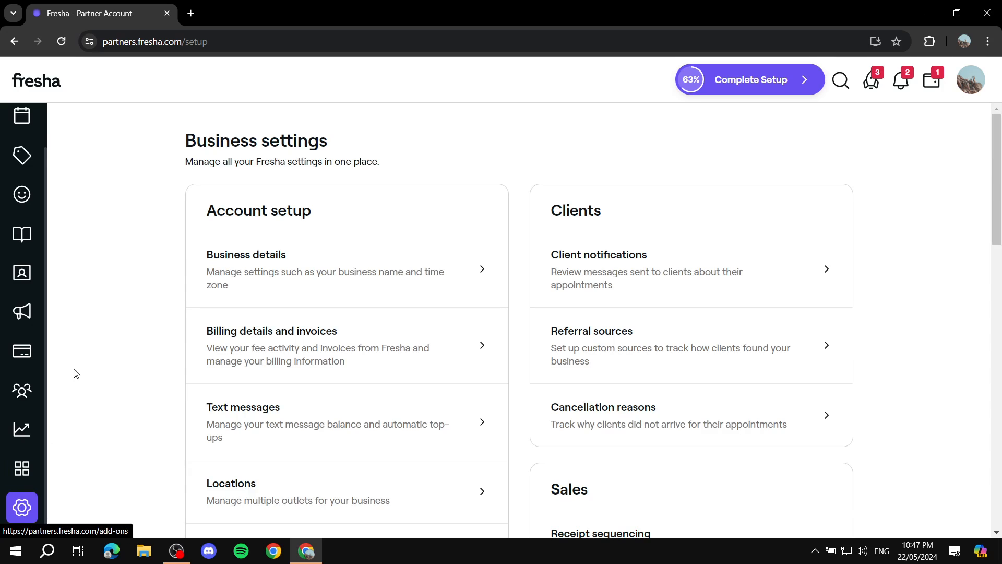
scroll(707, 303, "down", 4)
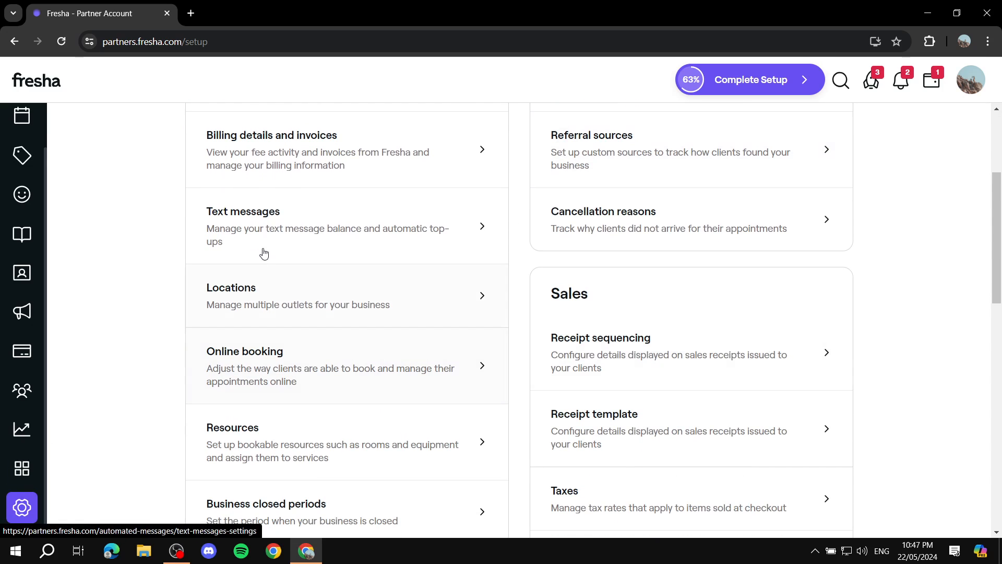
scroll(375, 257, "up", 4)
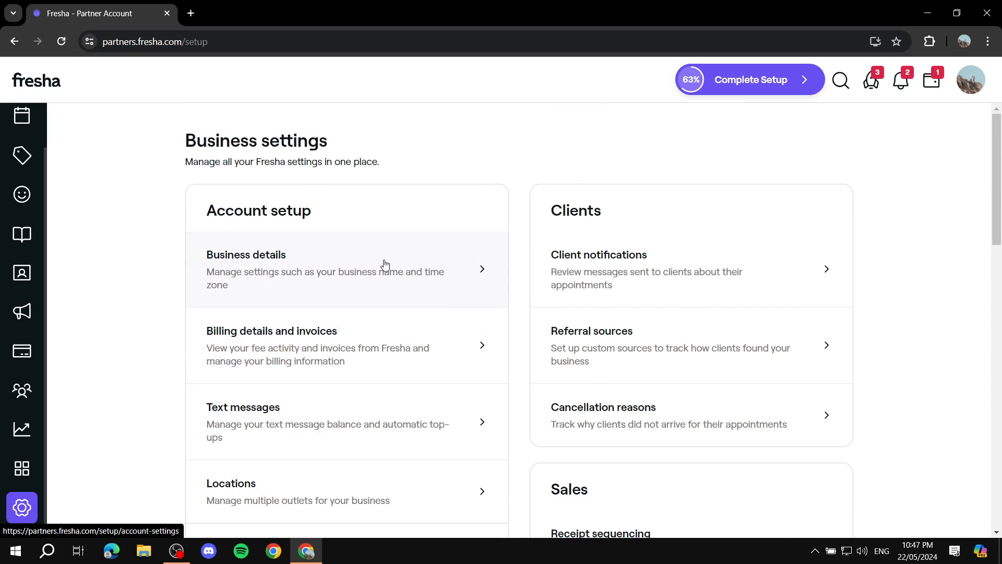
scroll(368, 229, "down", 3)
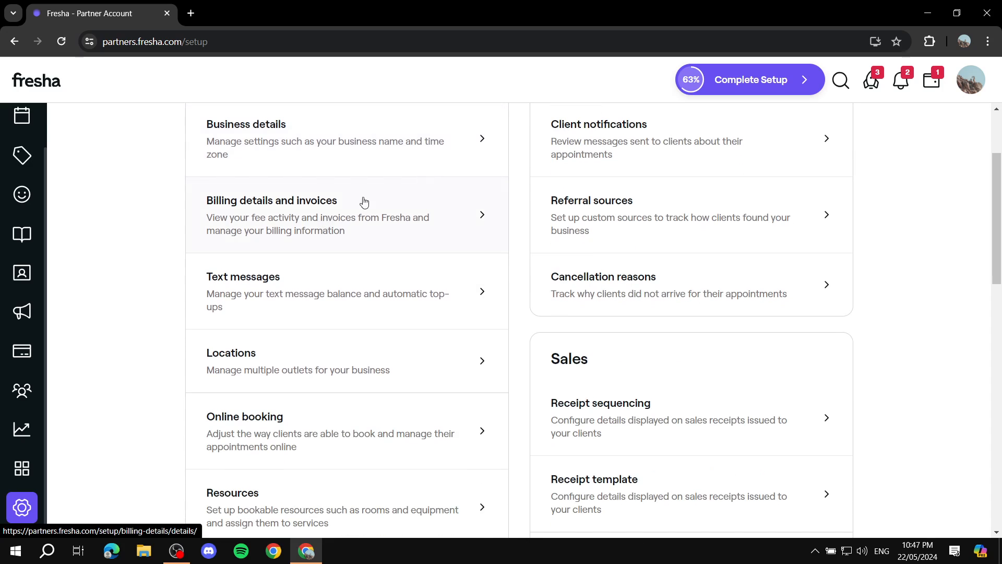
scroll(366, 217, "down", 2)
scroll(339, 219, "down", 1)
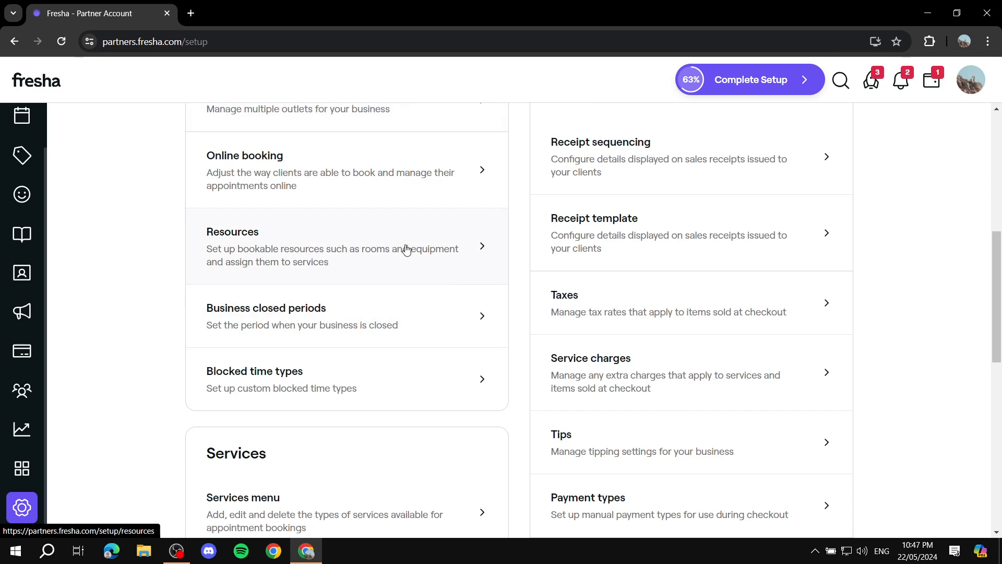
scroll(320, 266, "down", 3)
scroll(276, 295, "down", 2)
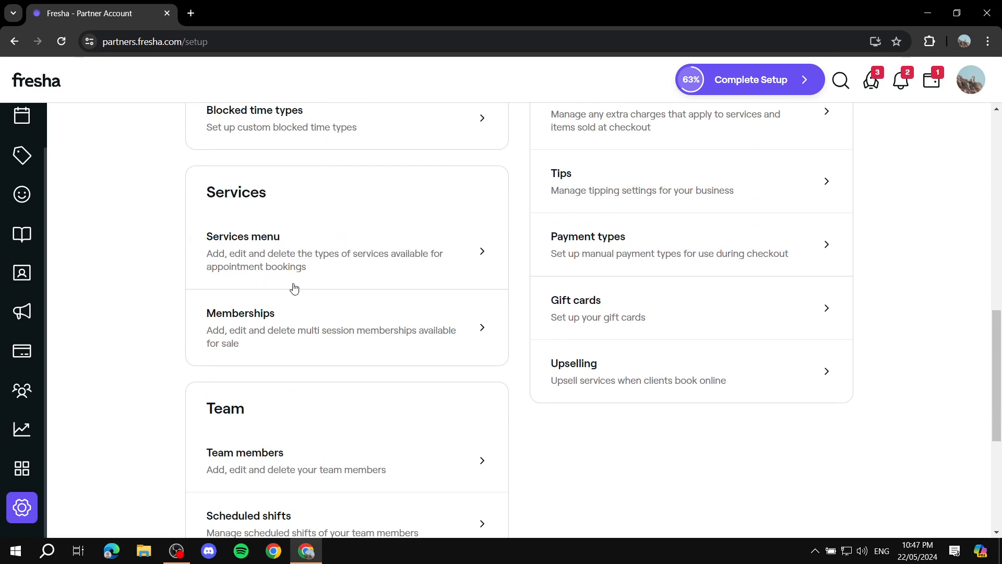
scroll(414, 248, "down", 3)
scroll(415, 248, "down", 2)
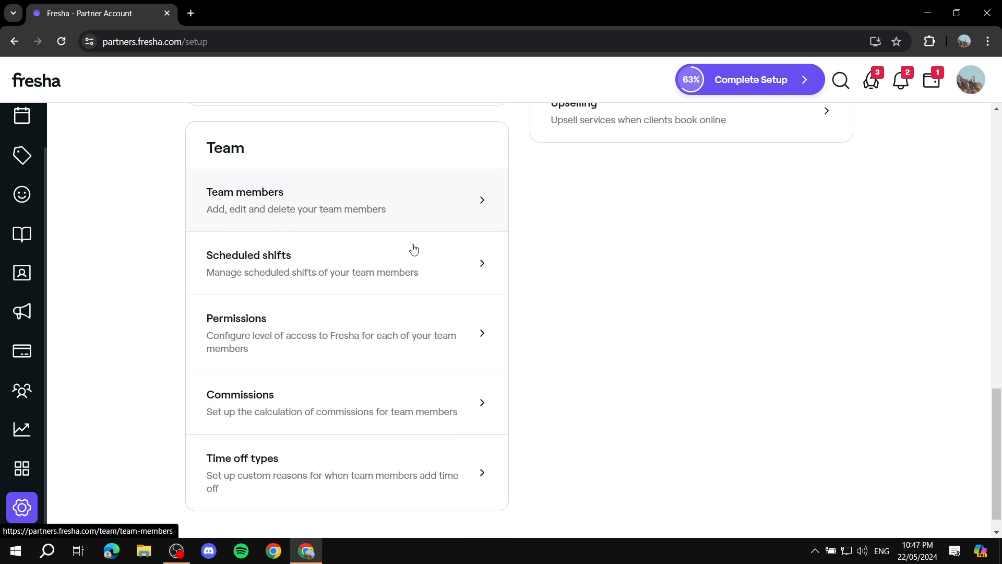
scroll(405, 262, "down", 1)
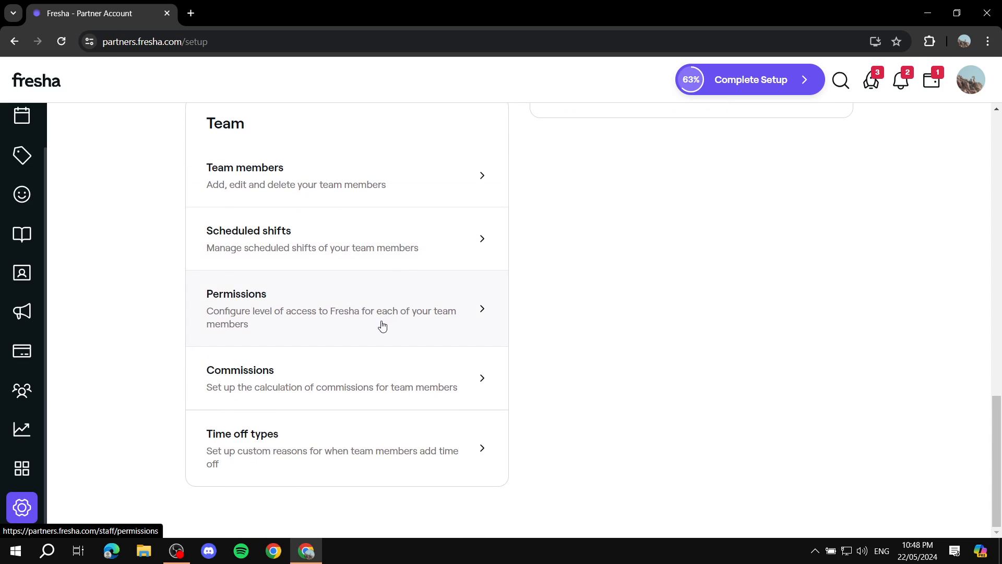
scroll(379, 328, "up", 1)
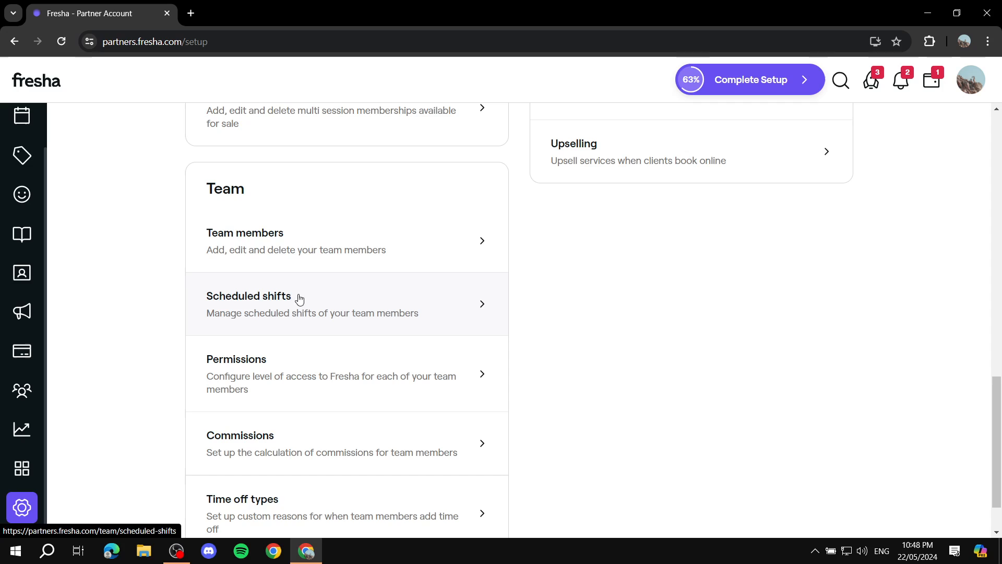
scroll(295, 310, "down", 1)
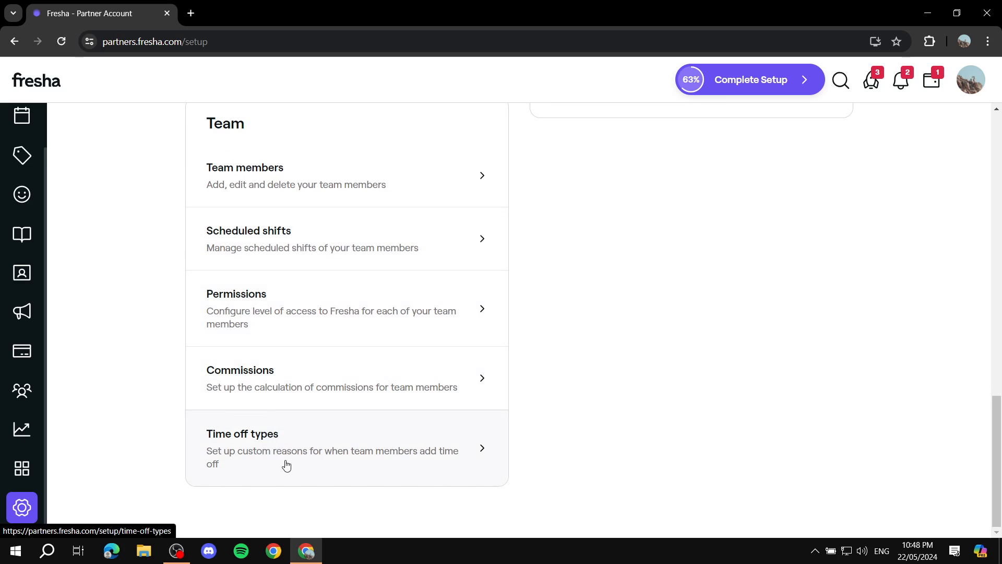
scroll(757, 352, "up", 7)
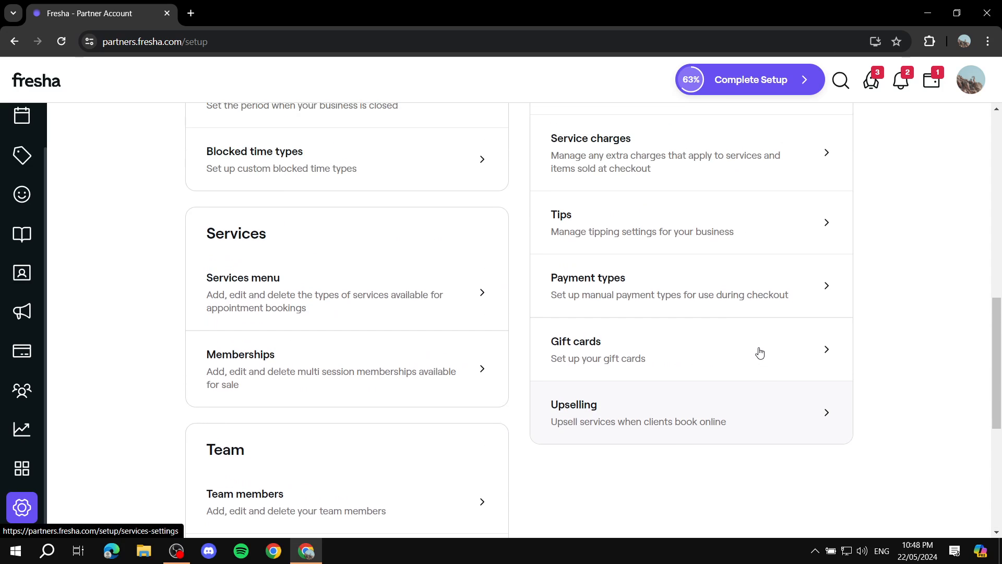
scroll(759, 351, "up", 5)
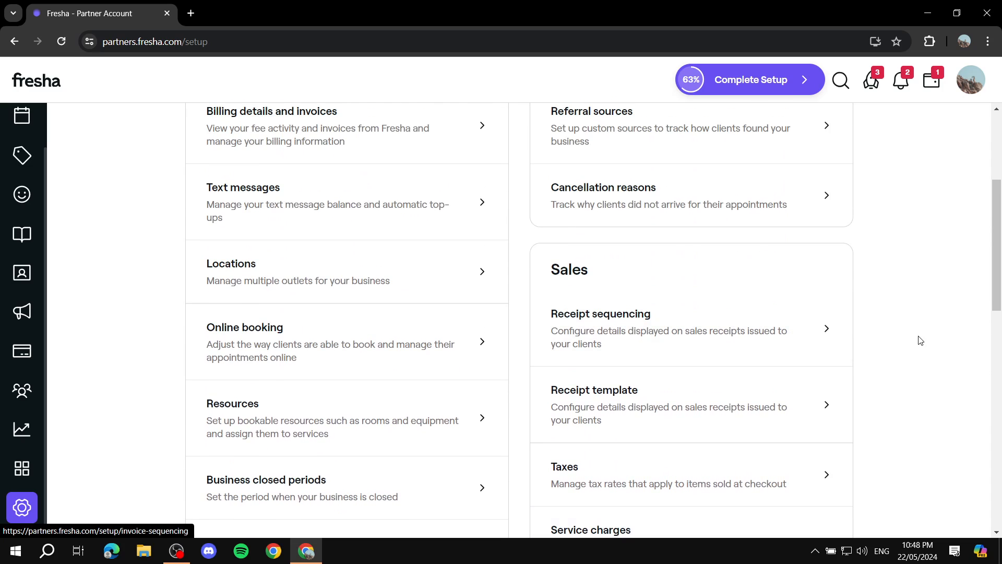
scroll(917, 340, "up", 2)
scroll(916, 341, "up", 2)
scroll(913, 340, "down", 5)
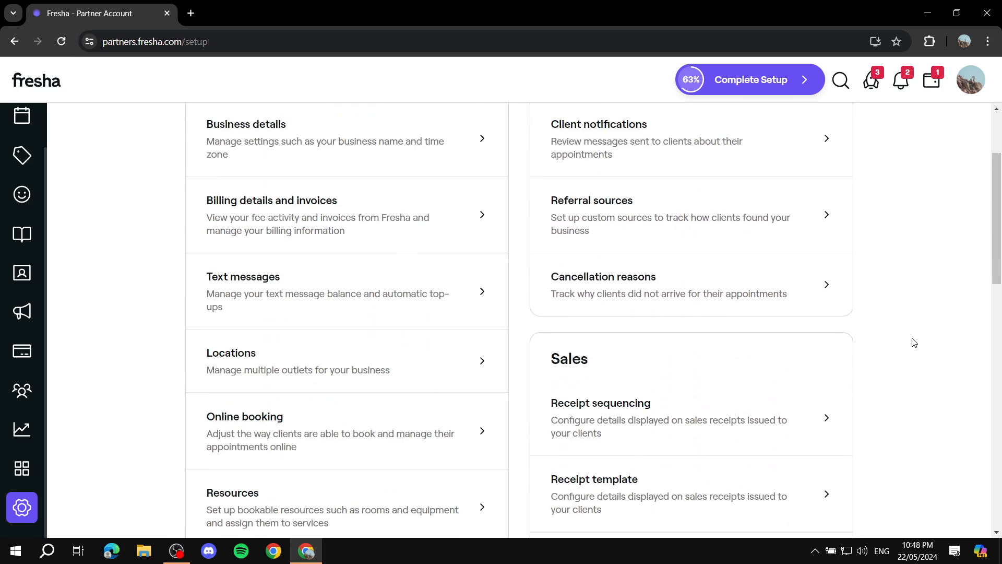
scroll(910, 340, "down", 8)
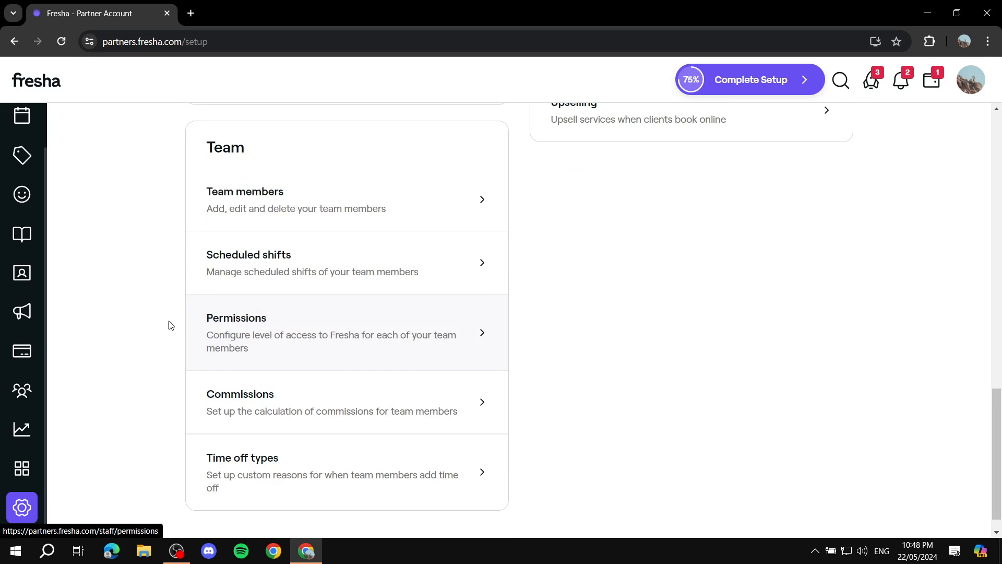
Open the team's scheduled shifts and delete the team member's shift on Friday, 24 May
left_click(305, 265)
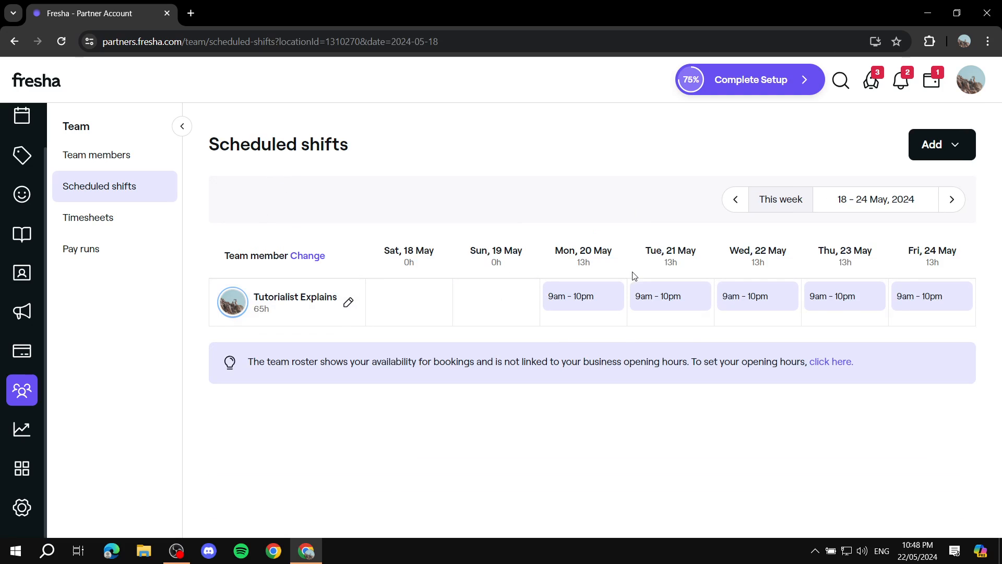
mouse_move(572, 249)
mouse_move(940, 264)
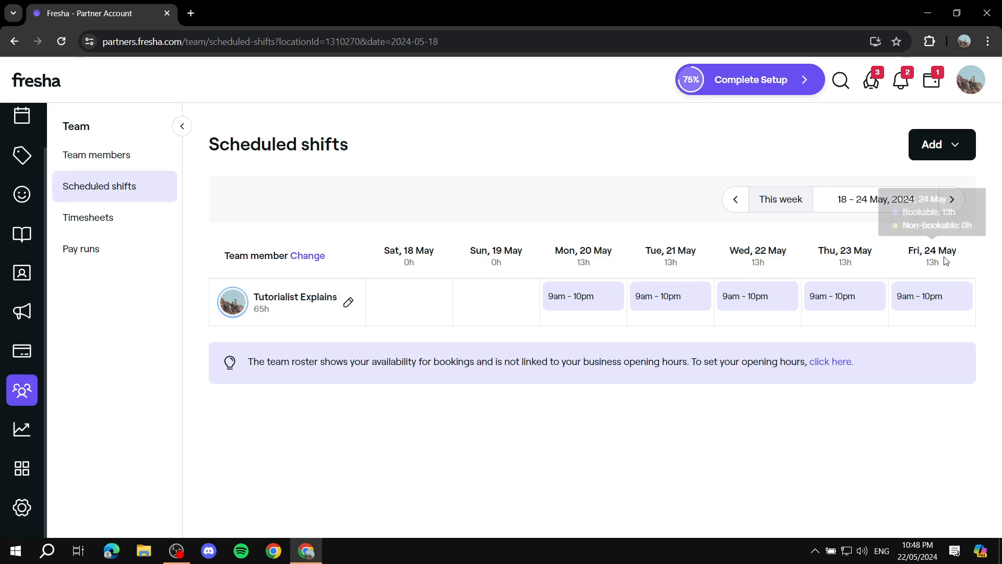
left_click(935, 296)
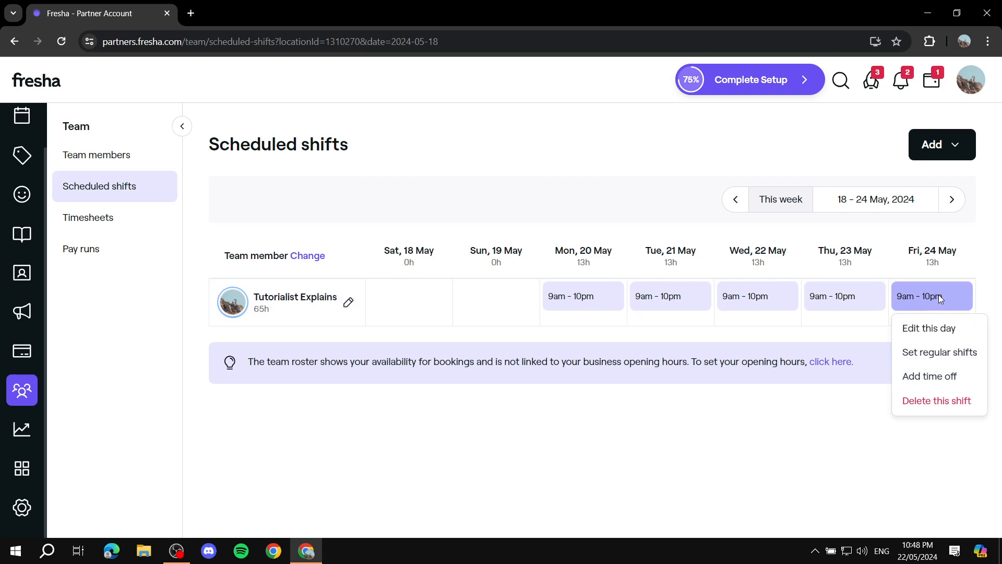
left_click(935, 404)
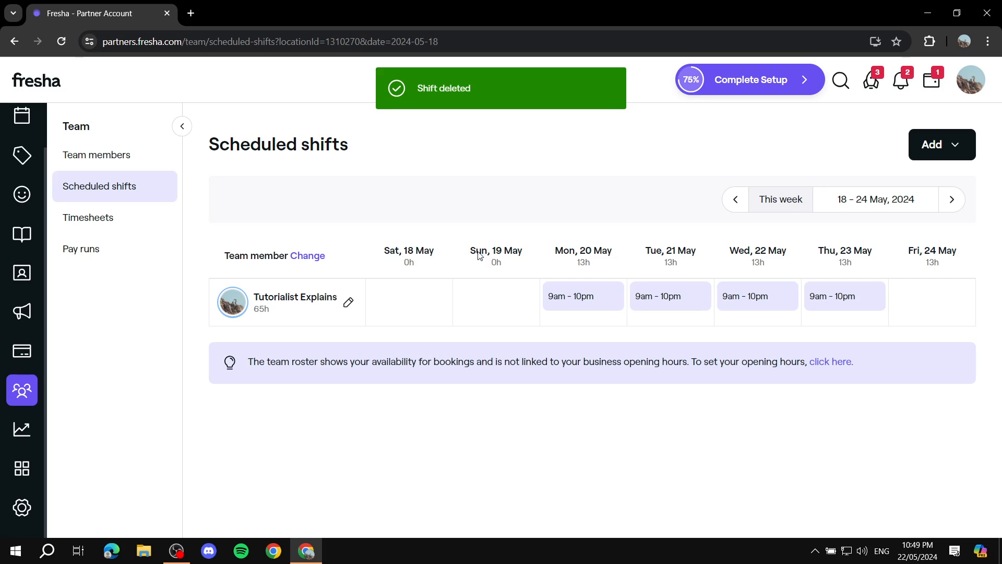
Open the team member's regular shifts from Sunday, 19 May and enable Sunday as a working day
left_click(494, 298)
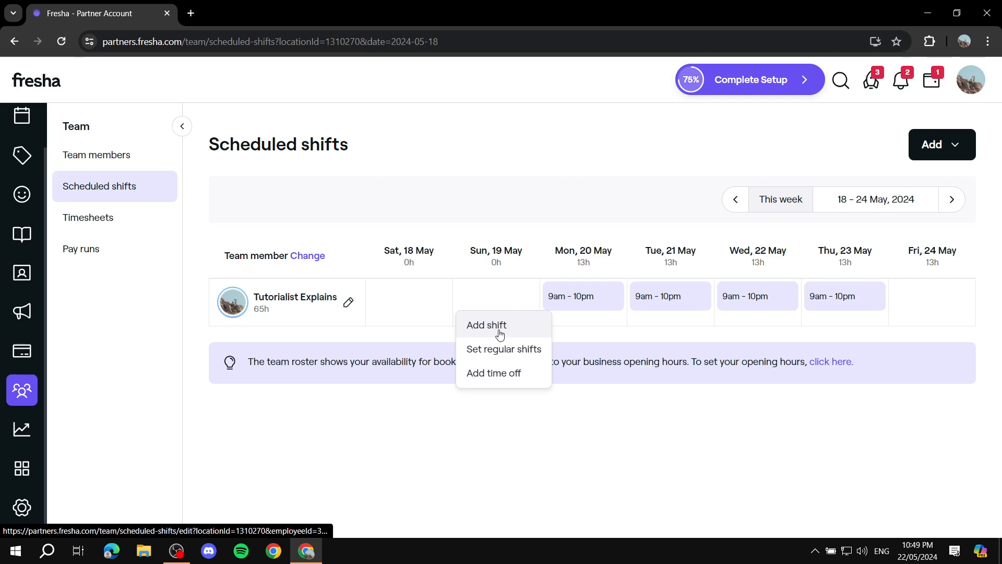
left_click(497, 350)
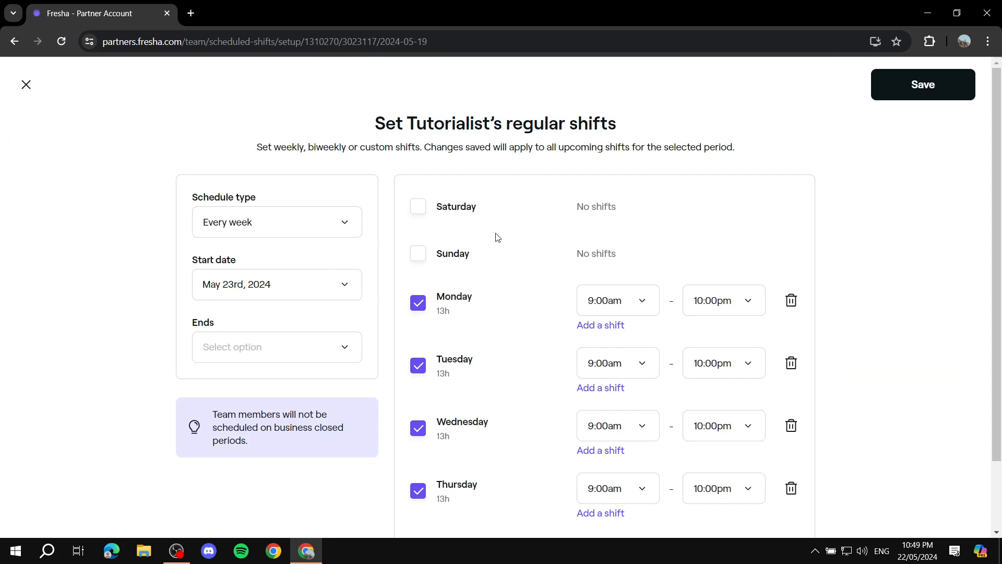
scroll(498, 235, "down", 2)
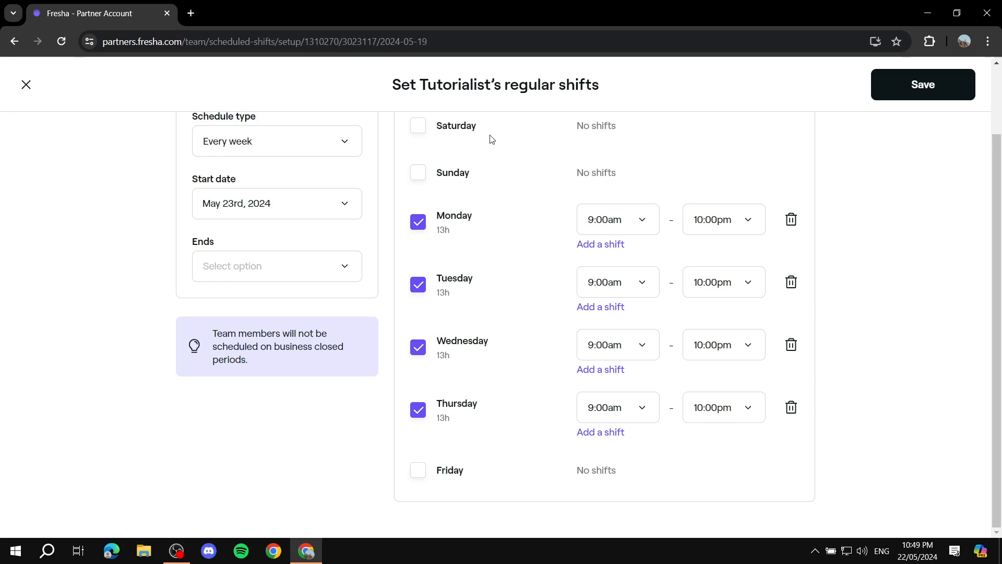
scroll(332, 181, "up", 2)
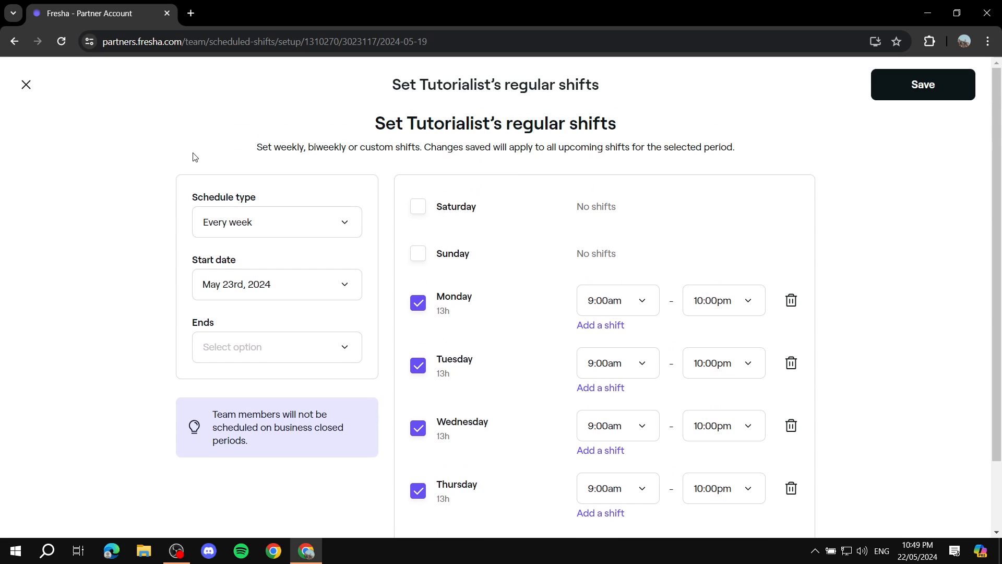
left_click(418, 255)
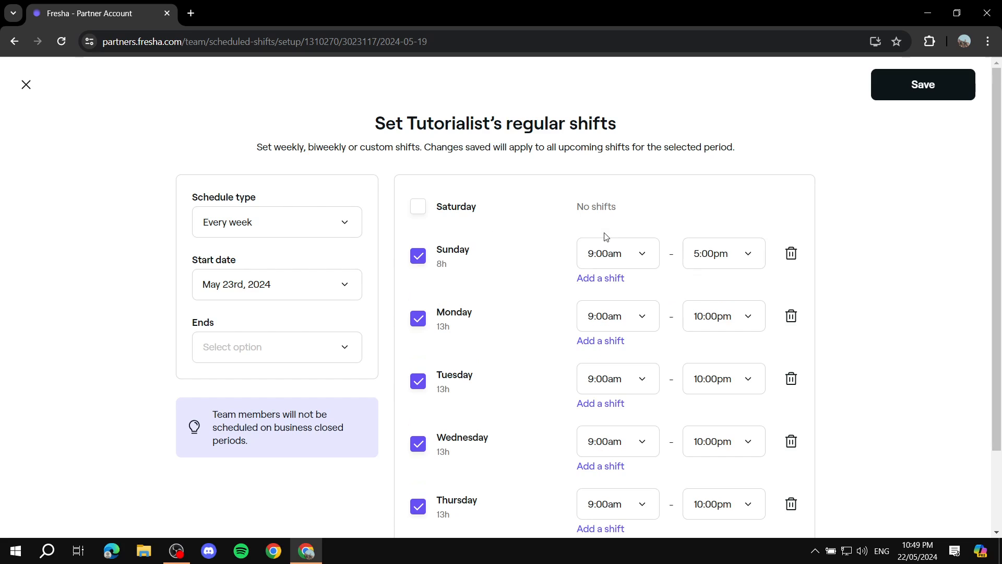
Try adding a second shift to Sunday and remove it again
left_click(644, 255)
left_click(658, 255)
left_click(612, 280)
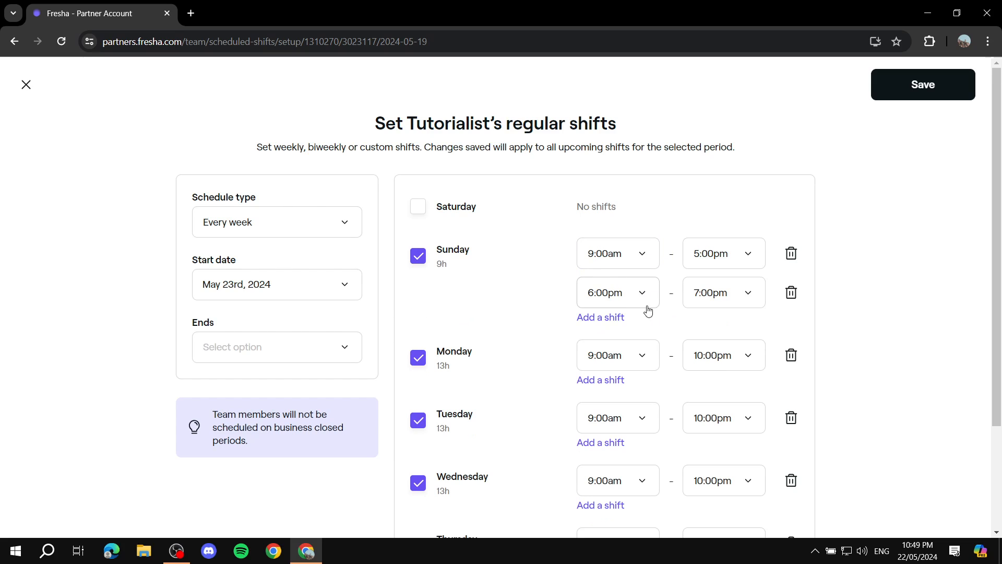
left_click(791, 293)
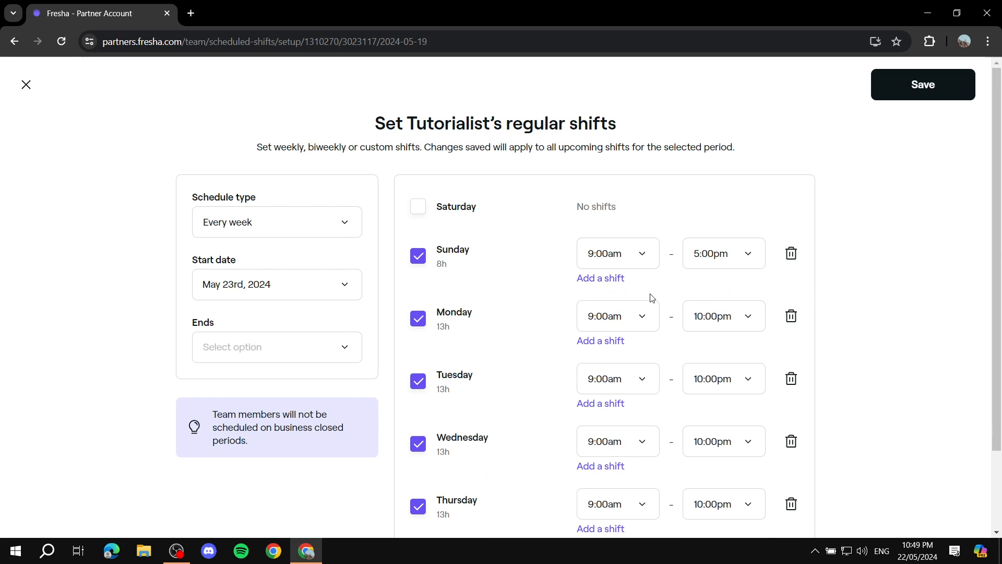
Keep the regular shifts' schedule type at Every week and set their end to Never
scroll(626, 245, "down", 2)
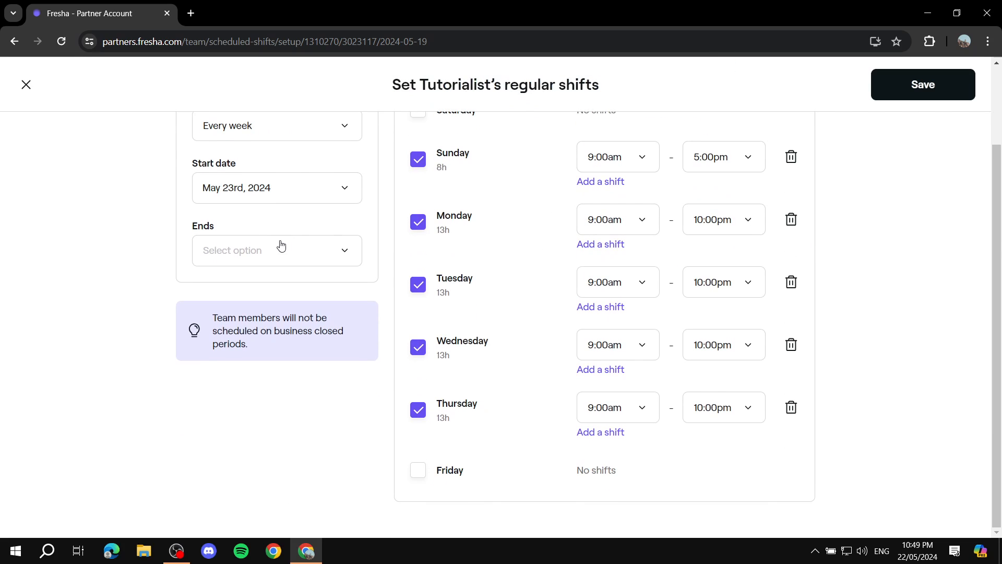
scroll(281, 245, "up", 2)
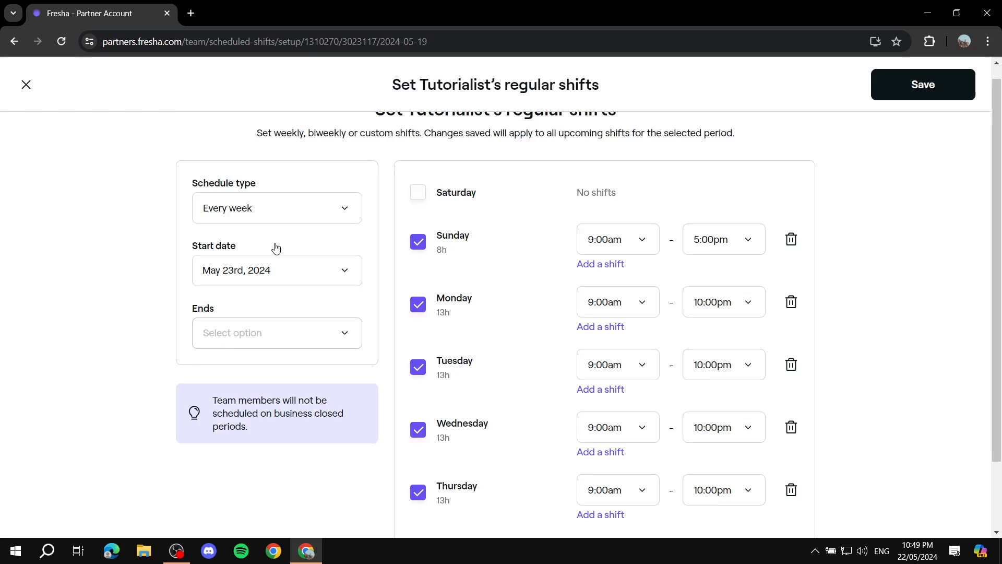
left_click(335, 282)
left_click(336, 283)
left_click(331, 218)
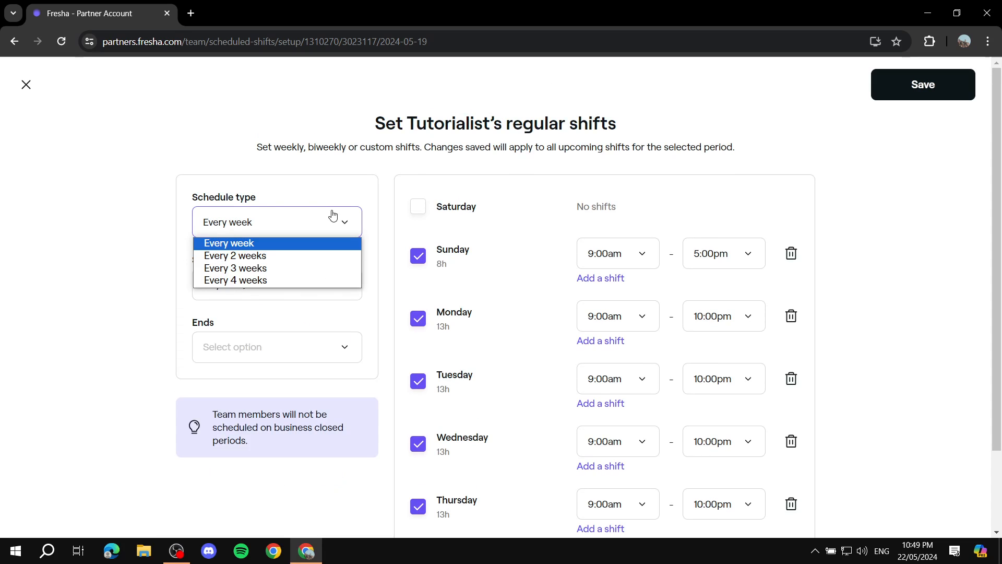
left_click(319, 242)
left_click(938, 89)
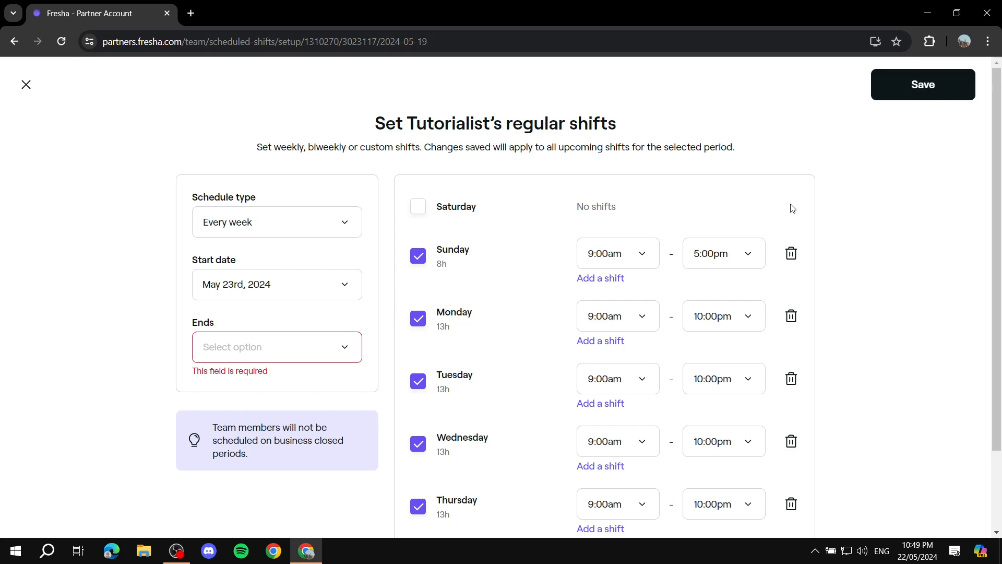
left_click(332, 341)
left_click(296, 379)
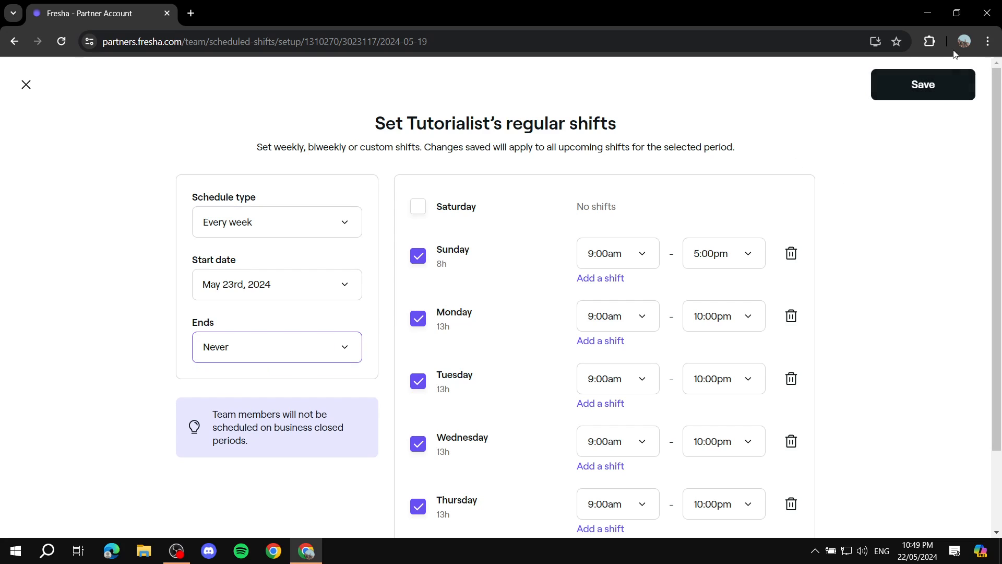
Save the team member's regular shifts and add a 9:00am to 5:00pm shift on Sunday, 19 May
left_click(937, 94)
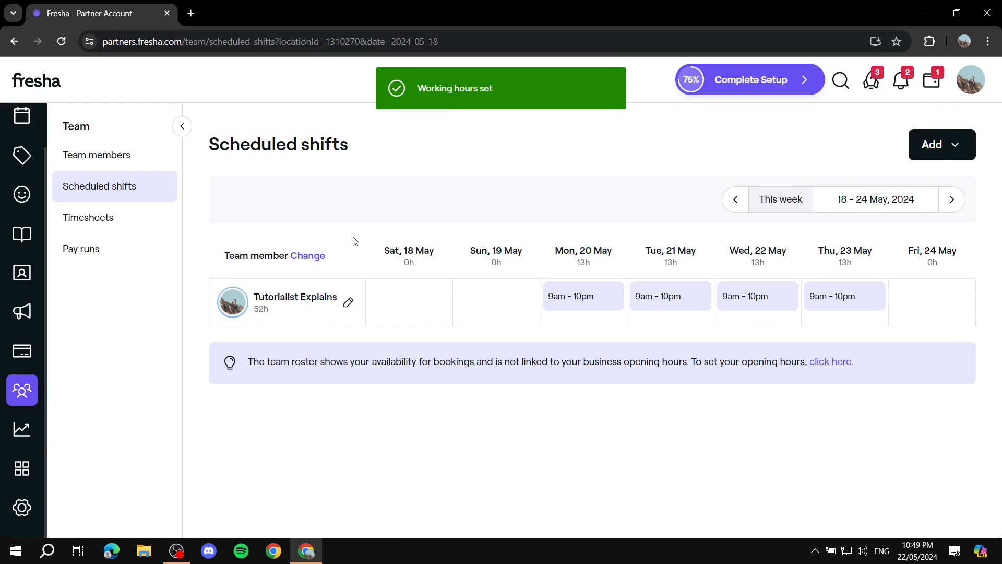
left_click(496, 301)
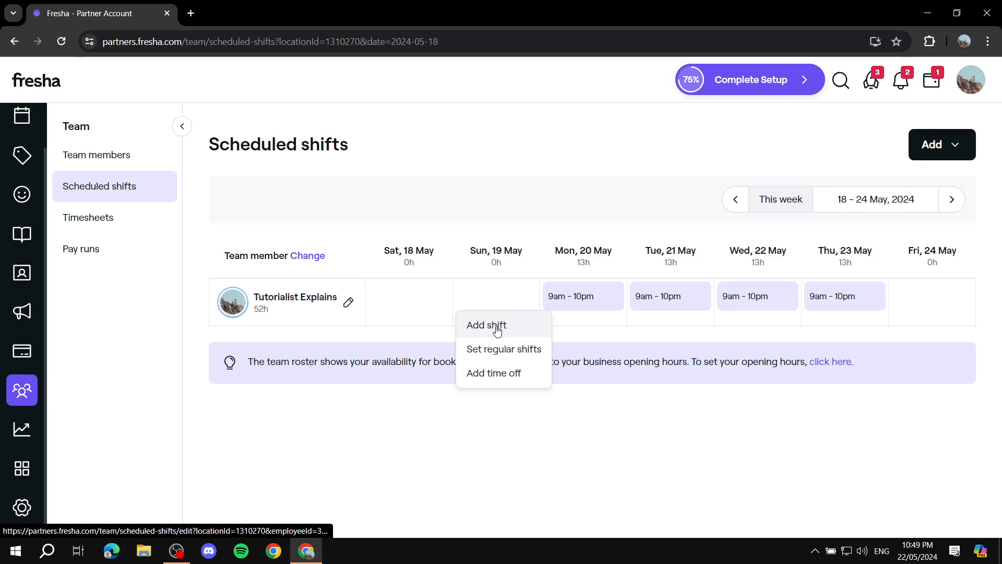
left_click(522, 325)
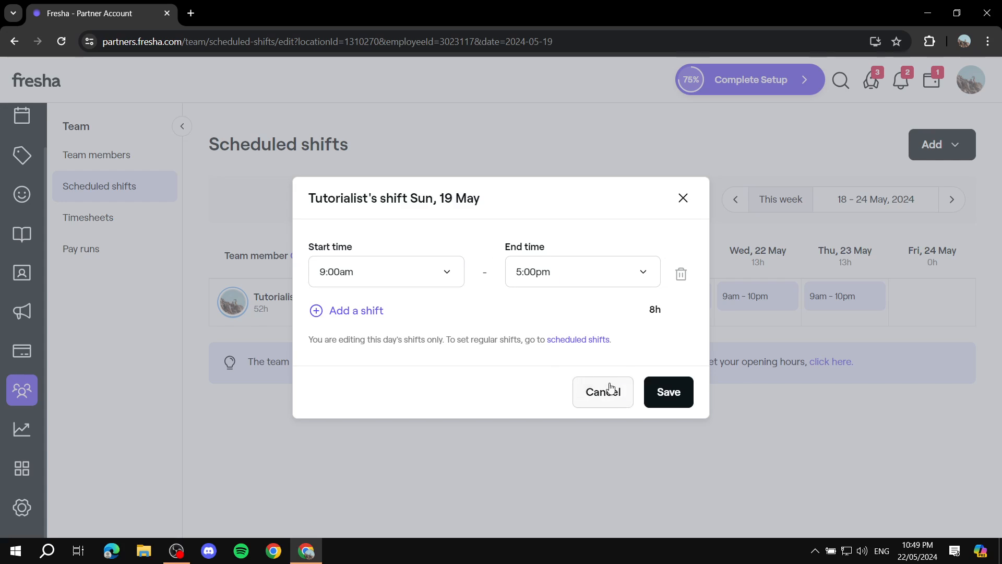
left_click(667, 391)
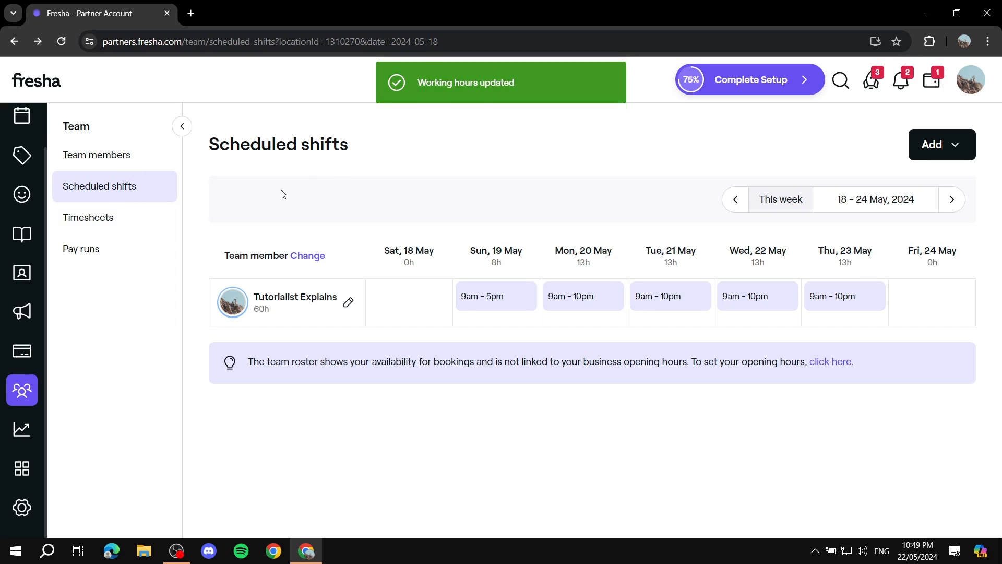
Look briefly at the team's Timesheets section and return to the scheduled shifts
left_click_drag(222, 150, 387, 149)
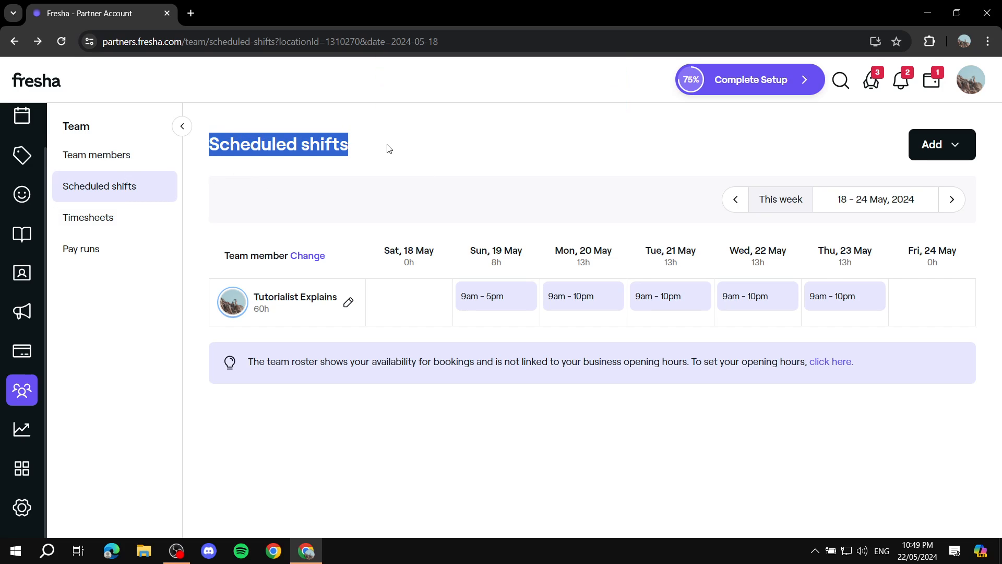
left_click(389, 148)
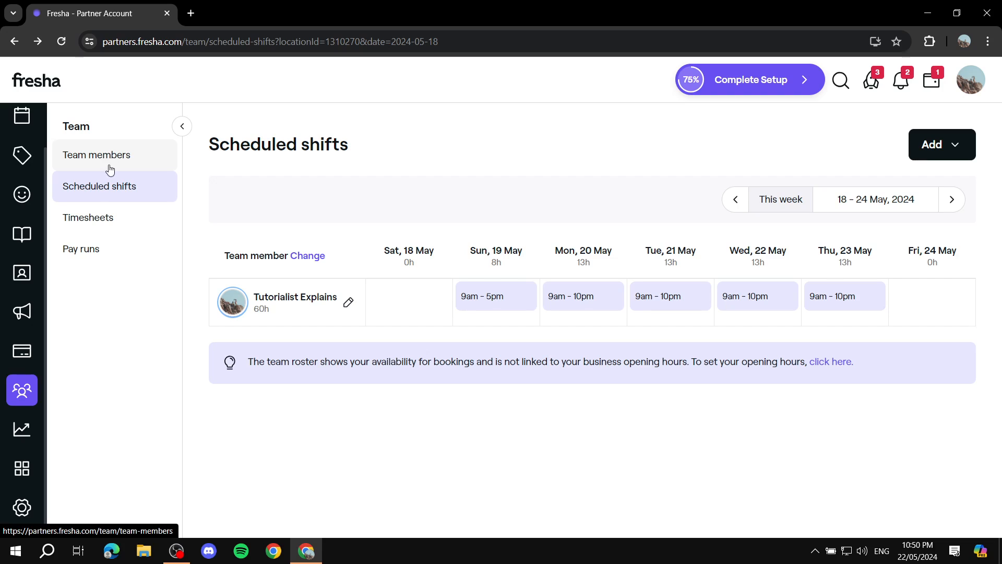
left_click(86, 217)
left_click(87, 182)
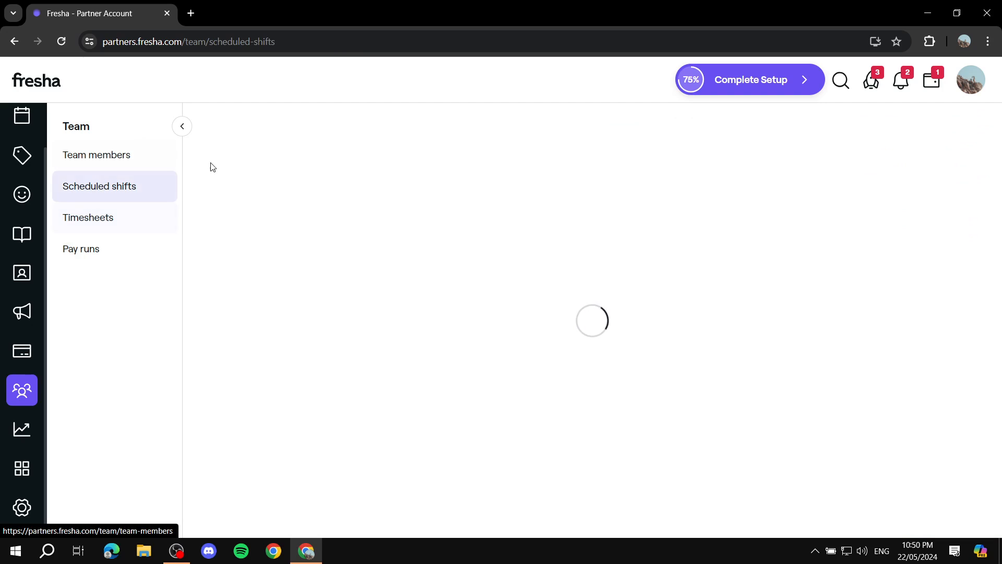
Open the business settings and review the account setup, clients, sales, services and team options
left_click(16, 524)
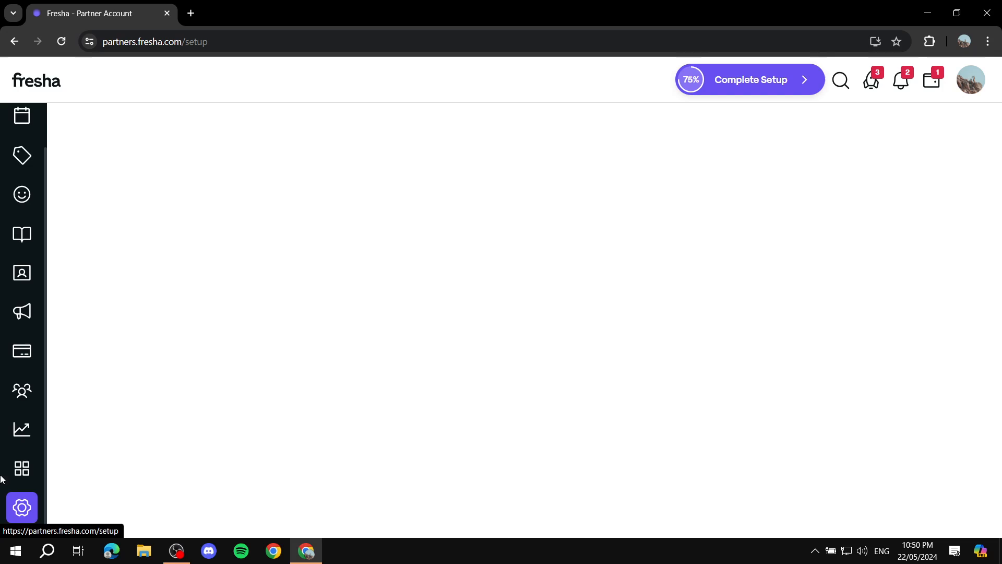
scroll(626, 292, "down", 4)
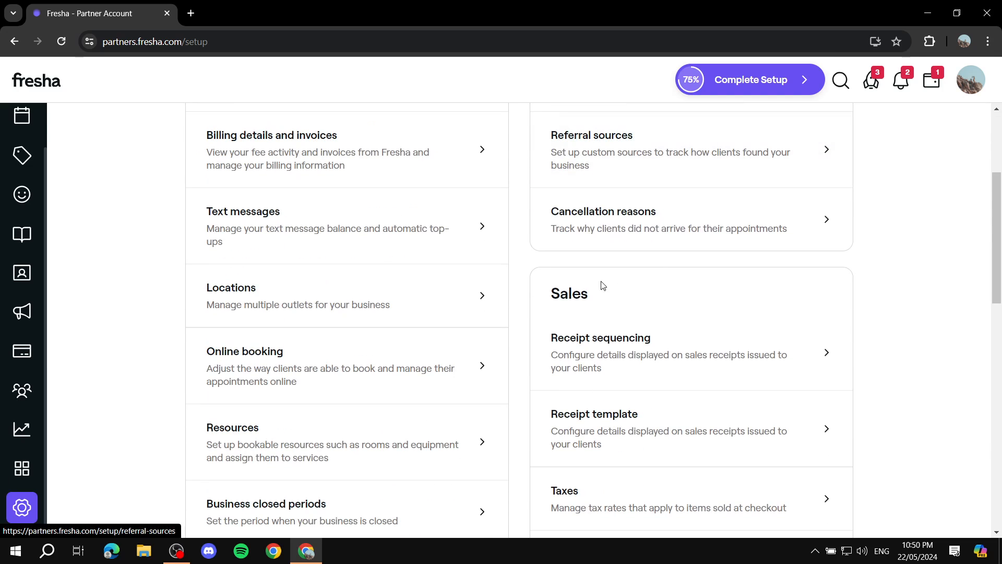
scroll(720, 229, "down", 3)
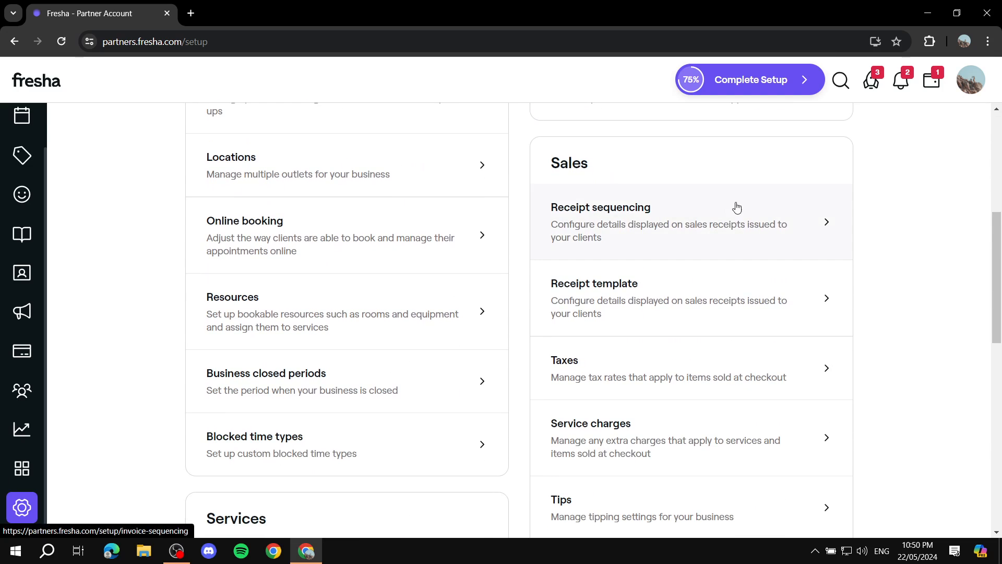
scroll(734, 217, "down", 1)
scroll(679, 230, "down", 3)
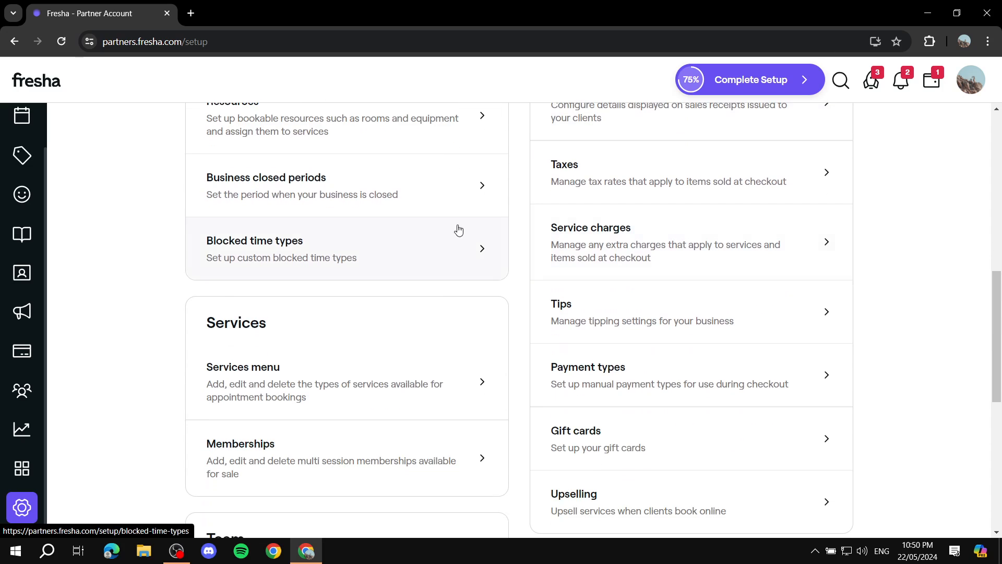
scroll(613, 253, "down", 5)
scroll(440, 269, "down", 3)
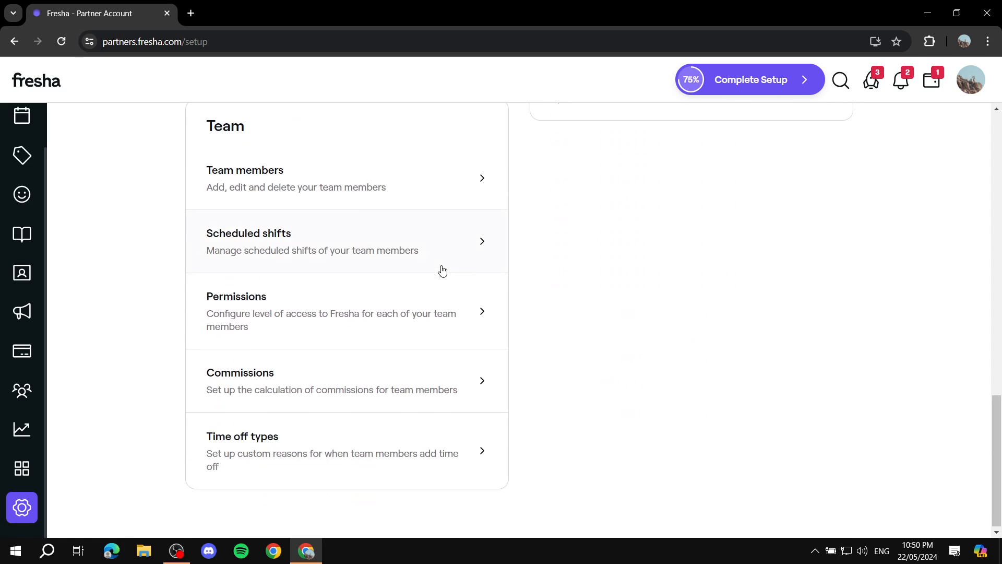
scroll(354, 410, "up", 1)
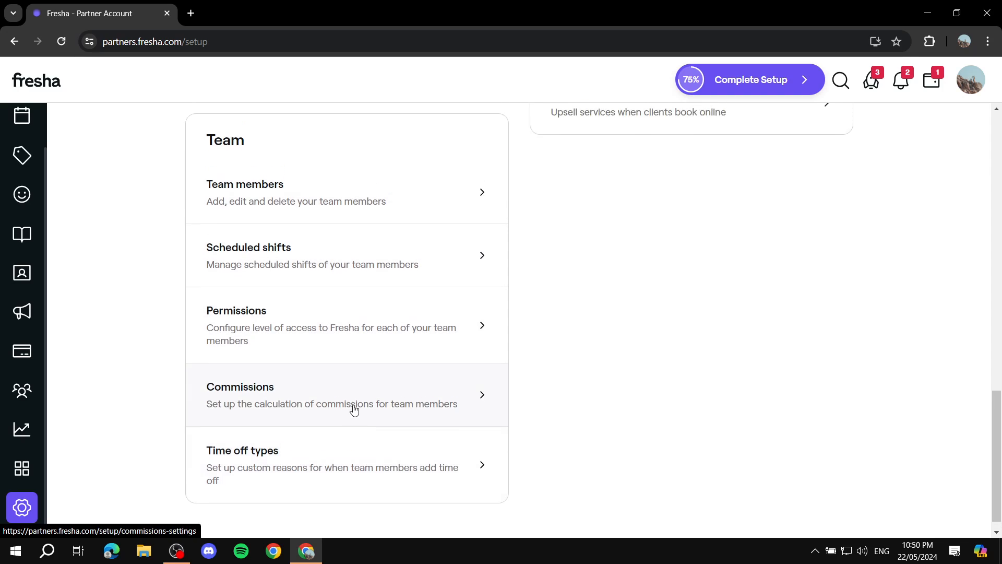
scroll(354, 410, "up", 11)
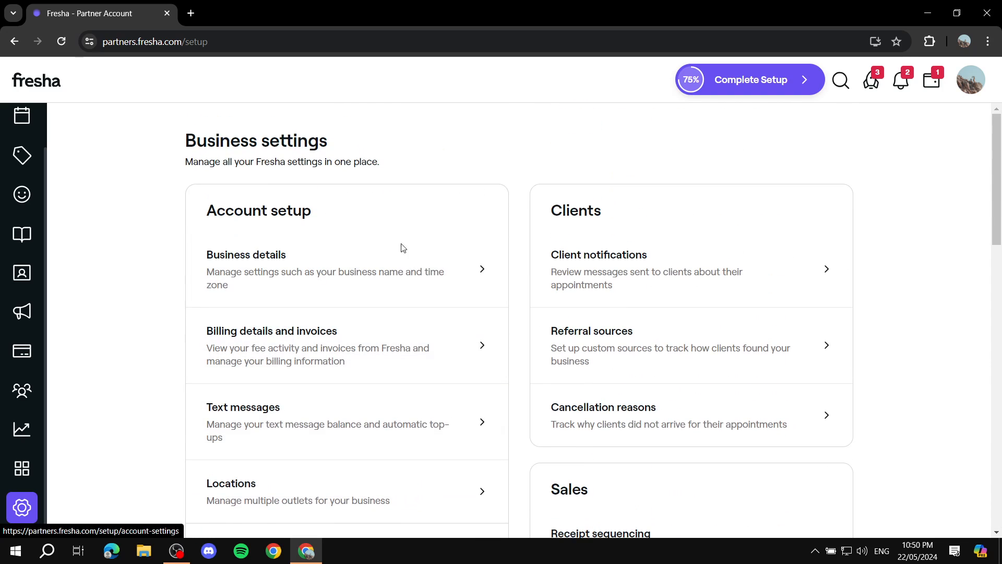
scroll(351, 260, "down", 10)
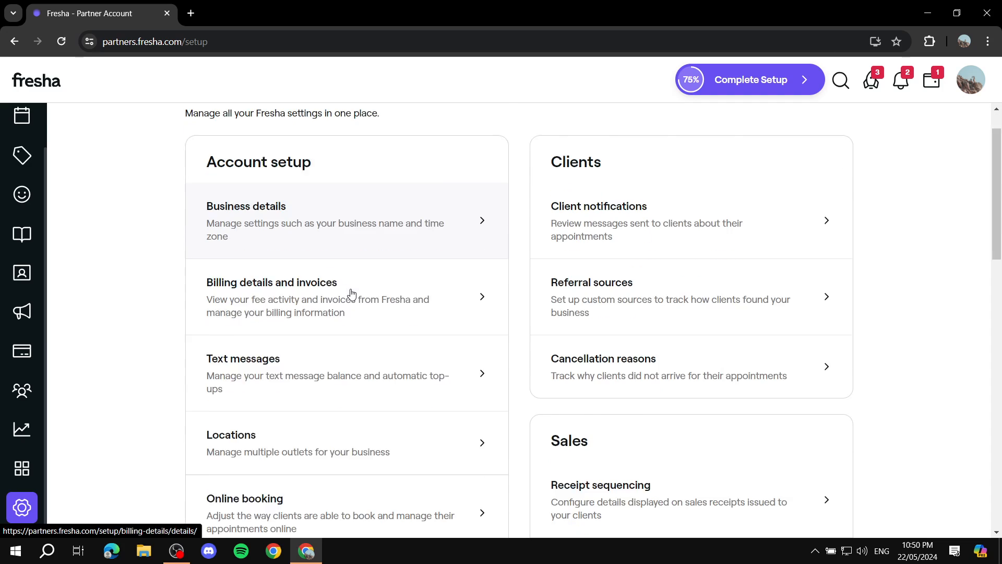
Check the calendar's options for adding entries and return to the home dashboard
left_click(31, 127)
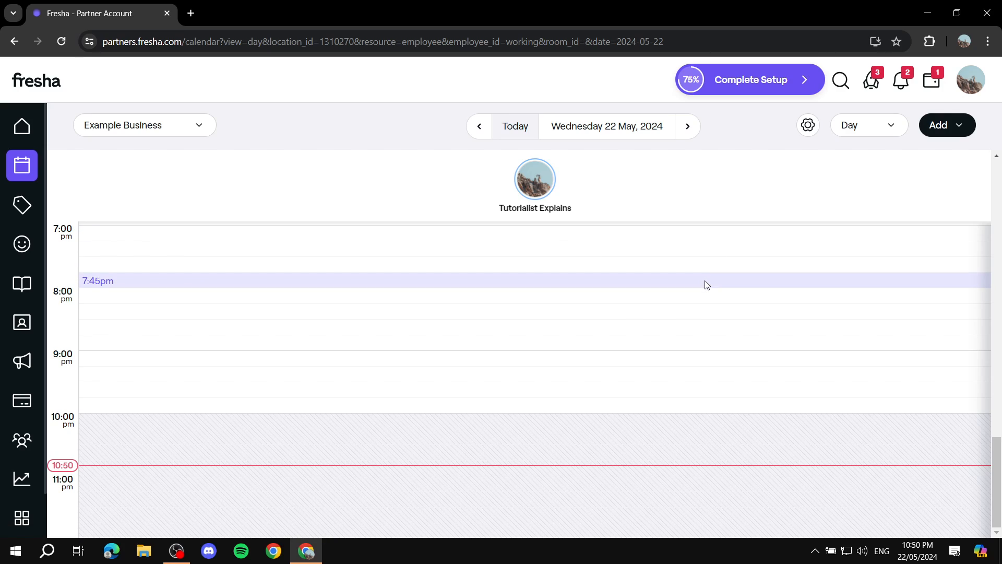
left_click(962, 126)
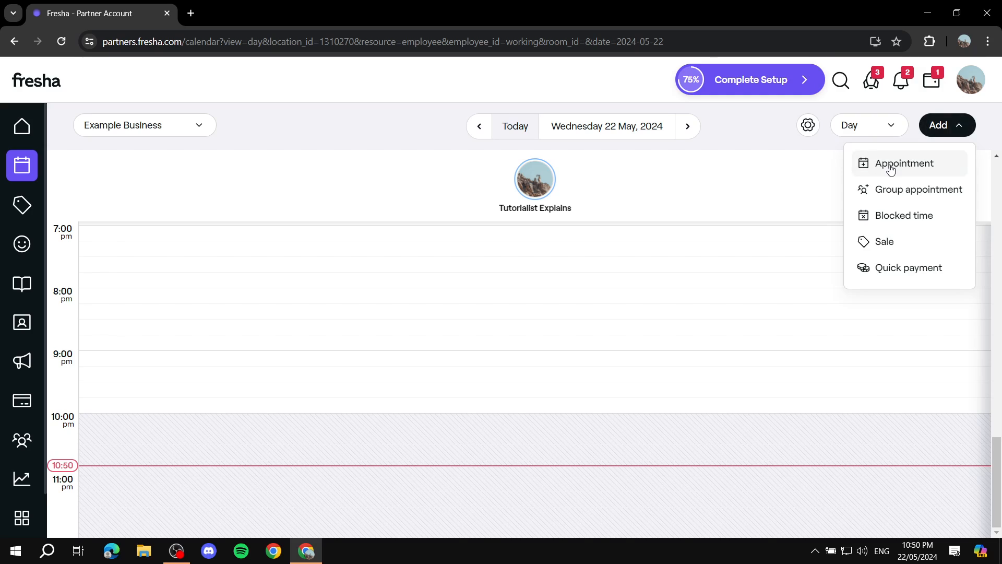
left_click(943, 138)
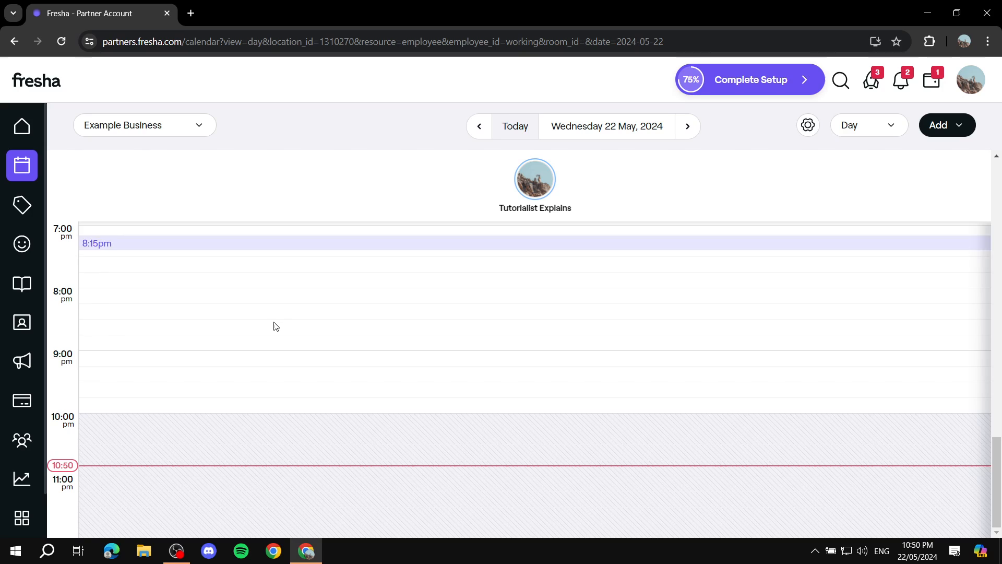
left_click(23, 326)
left_click(22, 128)
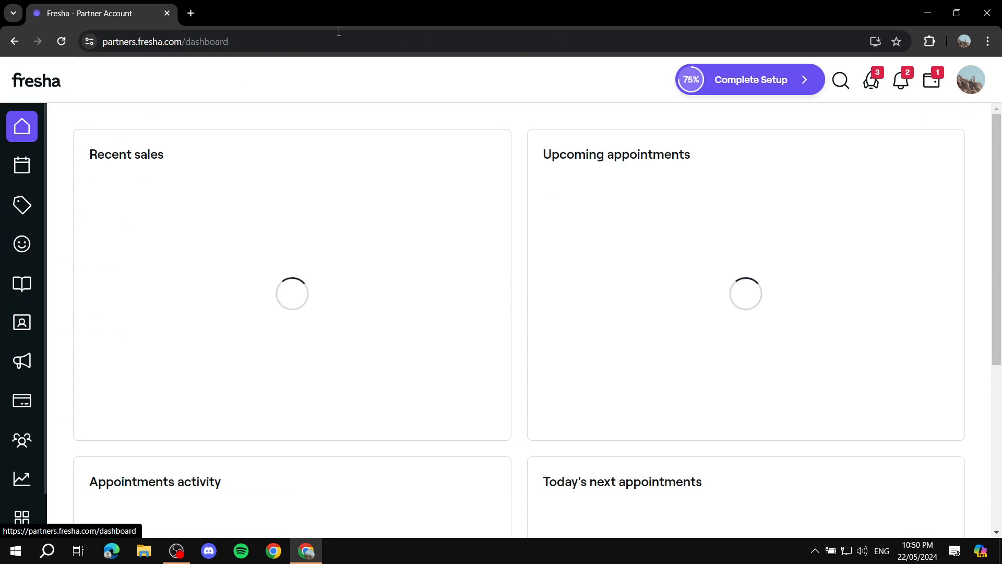